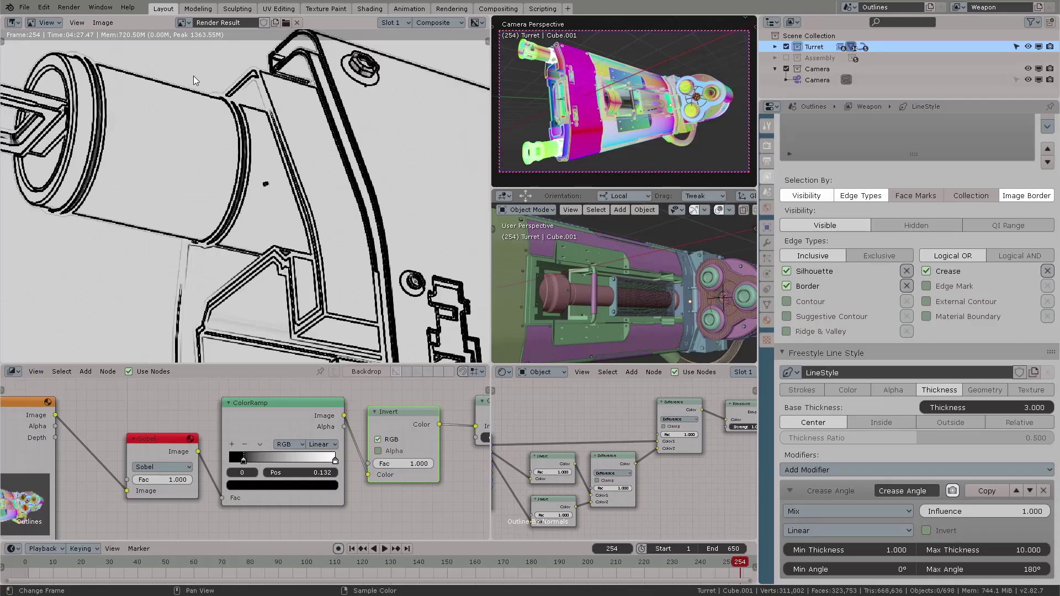
# Pan the Render Result image in the Image Editor to bring the round head into view
pyautogui.moveTo(193, 81); pyautogui.dragTo(220, 209, button='middle')
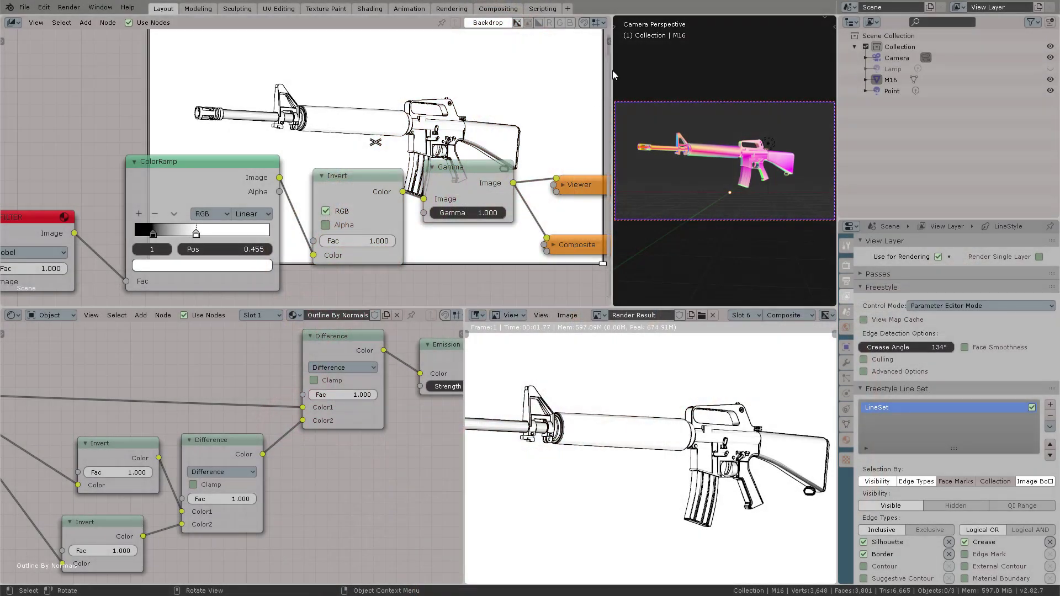
# Widen and fit the rifle camera view, then maximize the Shader Editor full-screen
pyautogui.moveTo(611, 71); pyautogui.dragTo(350, 70)
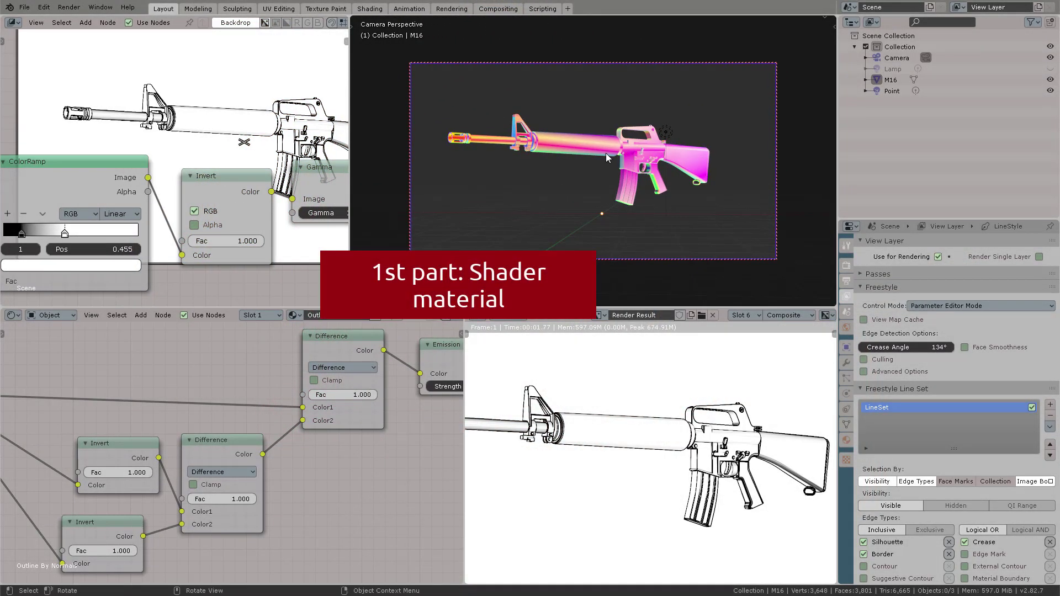
pyautogui.press('Home')
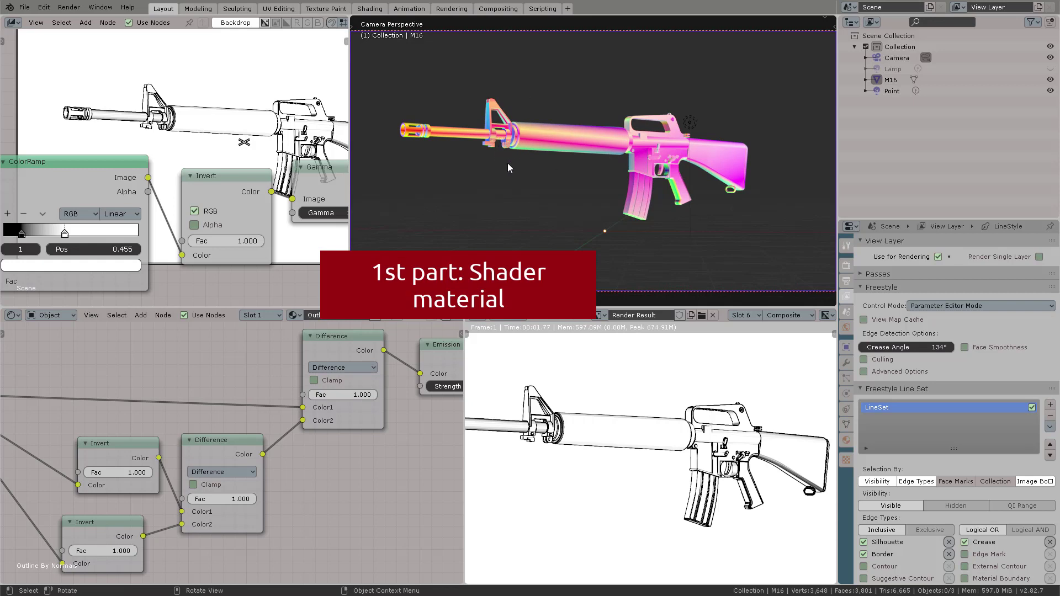
pyautogui.scroll(-2, 220, 400)
pyautogui.moveTo(214, 402); pyautogui.dragTo(276, 403, button='middle')
pyautogui.hotkey('ctrl', 'space')
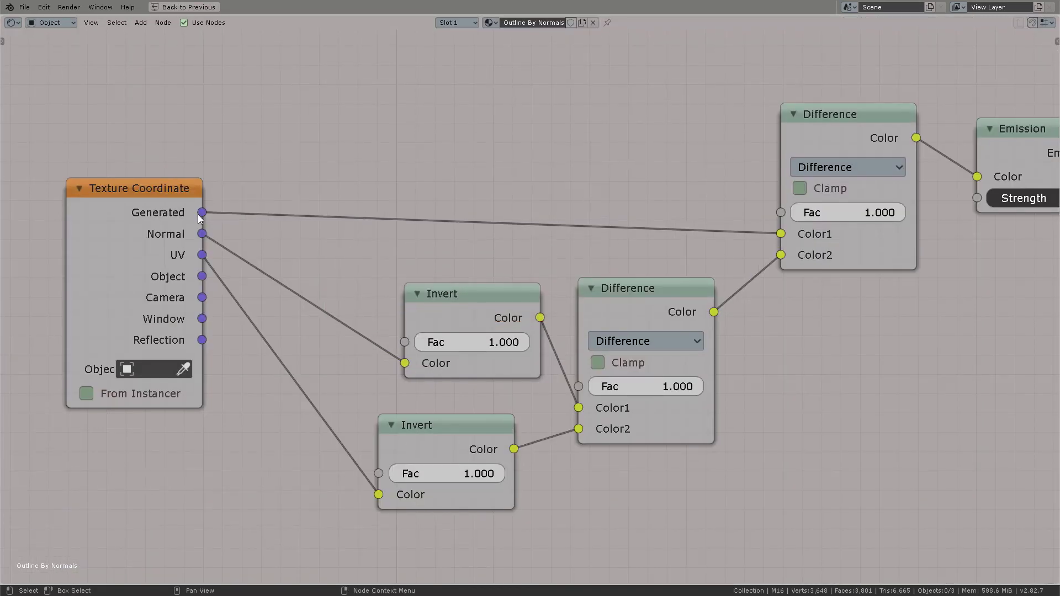
# Rearrange the Texture Coordinate, Invert and Difference nodes into a tidy layout
pyautogui.moveTo(155, 215)
pyautogui.mouseDown()
pyautogui.moveTo(159, 194)
pyautogui.moveTo(161, 235)
pyautogui.mouseUp()
pyautogui.moveTo(502, 234); pyautogui.dragTo(424, 218, button='middle')
pyautogui.moveTo(409, 301); pyautogui.dragTo(382, 275)
pyautogui.moveTo(313, 278); pyautogui.dragTo(323, 279)
pyautogui.moveTo(364, 409)
pyautogui.mouseDown()
pyautogui.moveTo(338, 404)
pyautogui.moveTo(376, 407)
pyautogui.mouseUp()
pyautogui.moveTo(447, 366); pyautogui.dragTo(399, 368, button='middle')
pyautogui.moveTo(501, 297)
pyautogui.mouseDown()
pyautogui.moveTo(493, 289)
pyautogui.moveTo(510, 291)
pyautogui.mouseUp()
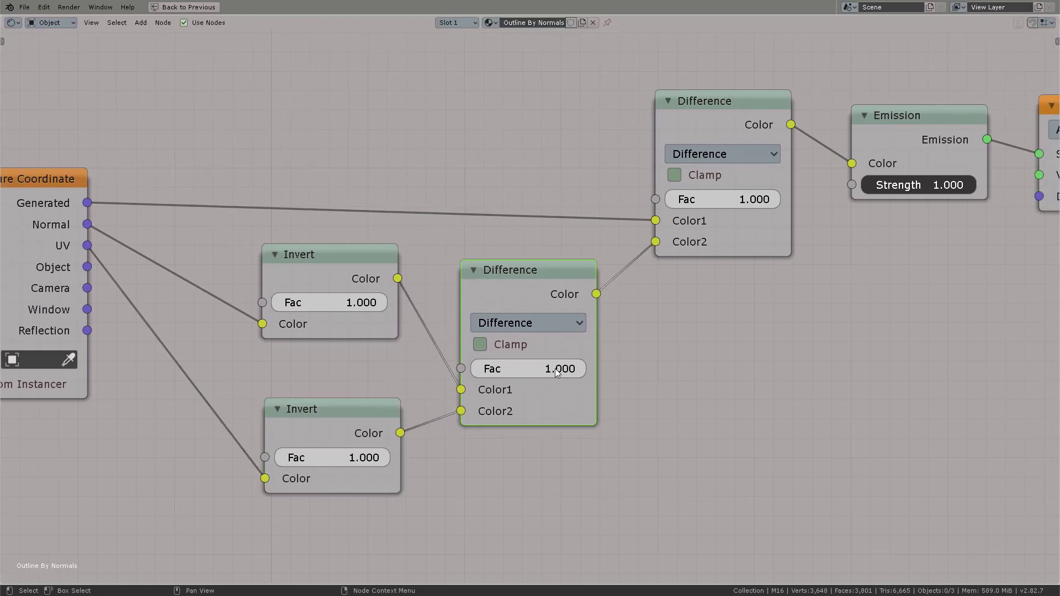
pyautogui.moveTo(343, 281); pyautogui.dragTo(354, 287)
pyautogui.moveTo(659, 302); pyautogui.dragTo(626, 325, button='middle')
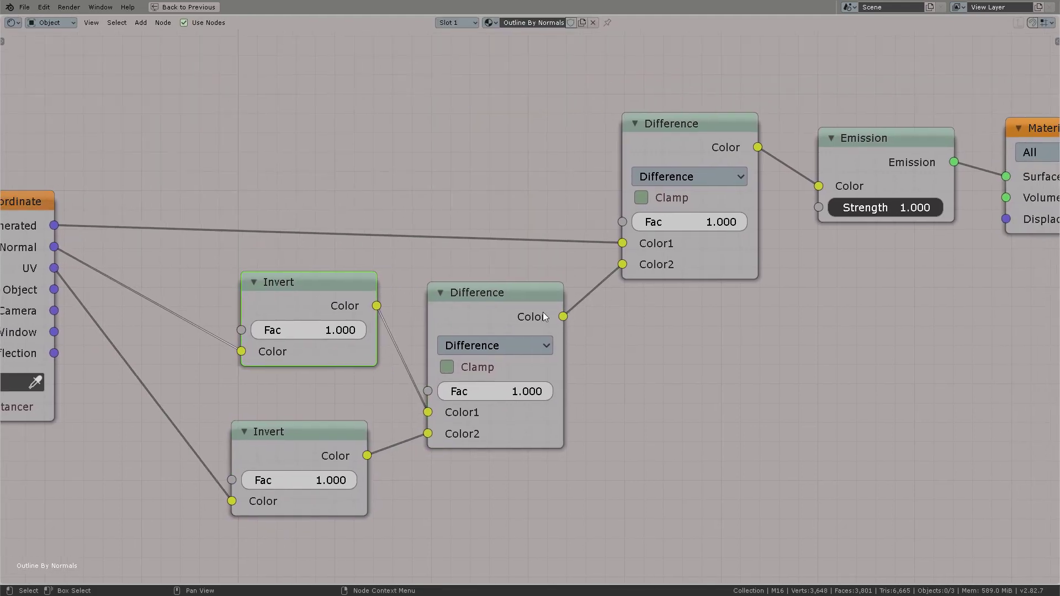
pyautogui.moveTo(682, 119)
pyautogui.mouseDown()
pyautogui.moveTo(670, 138)
pyautogui.moveTo(676, 124)
pyautogui.mouseUp()
# Add a Mix node through the node search, then delete it again
pyautogui.hotkey('shift', 'a')
pyautogui.click(691, 342)
pyautogui.write('mix')
pyautogui.press('Return')
pyautogui.click(658, 331)
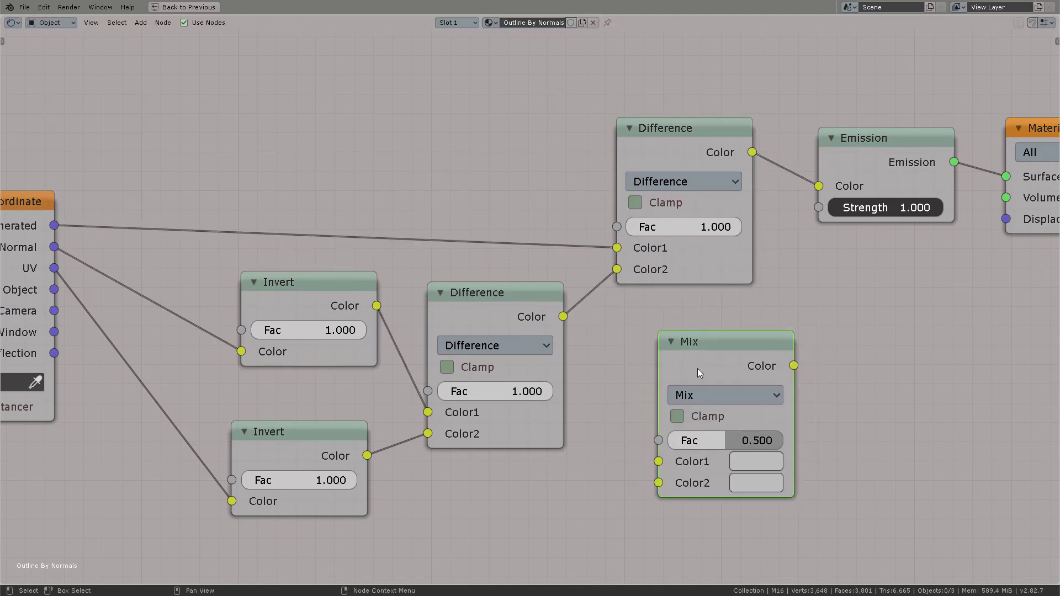
pyautogui.click(714, 393)
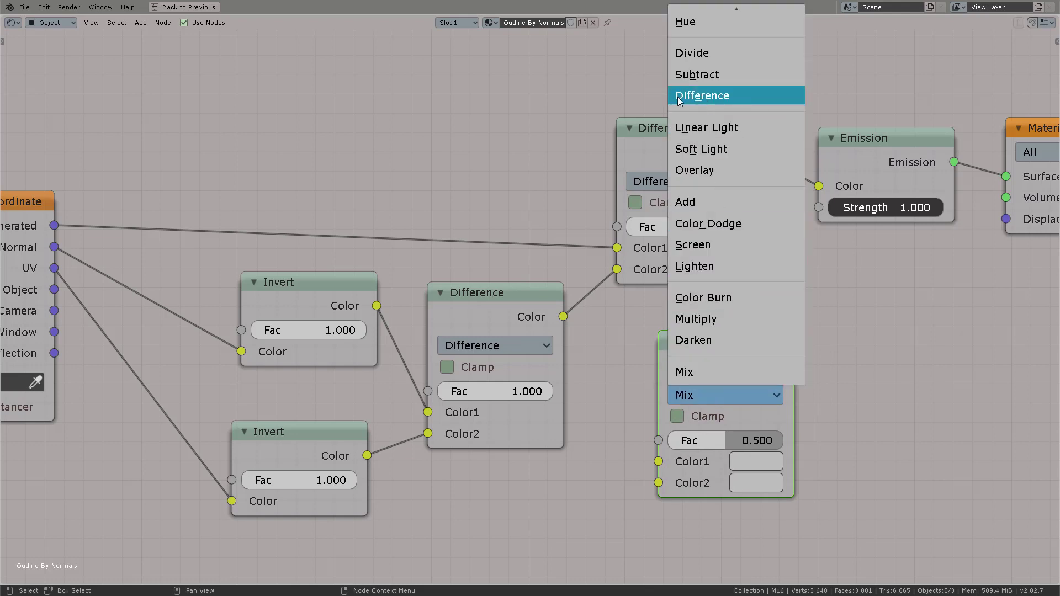
pyautogui.click(758, 368)
pyautogui.moveTo(712, 356); pyautogui.dragTo(711, 352)
pyautogui.press('x')
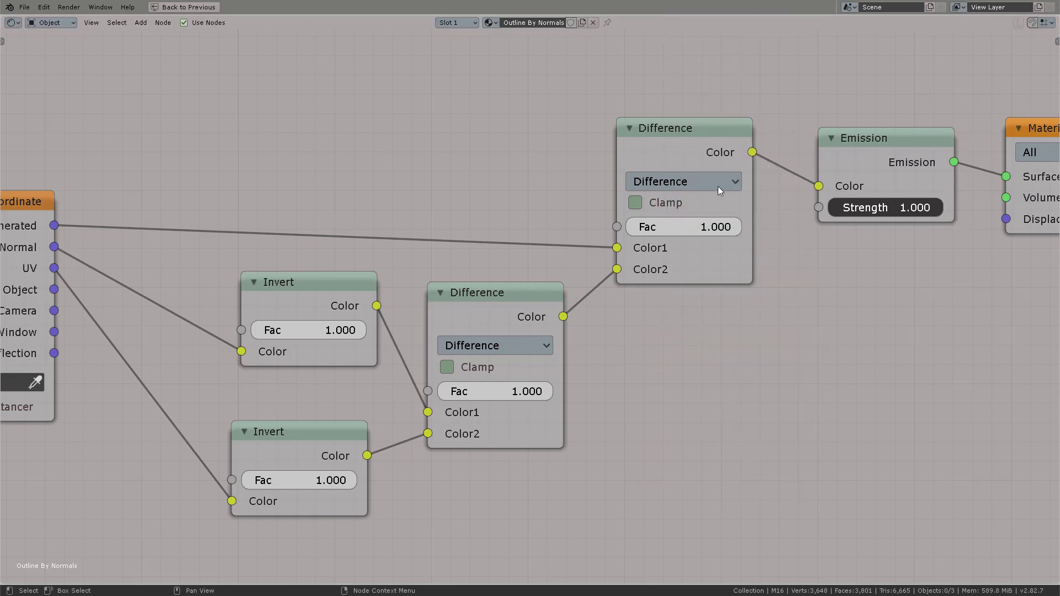
# Shift the upper Difference and Emission nodes left and edit the material name 'Outline By Normals'
pyautogui.press('g')
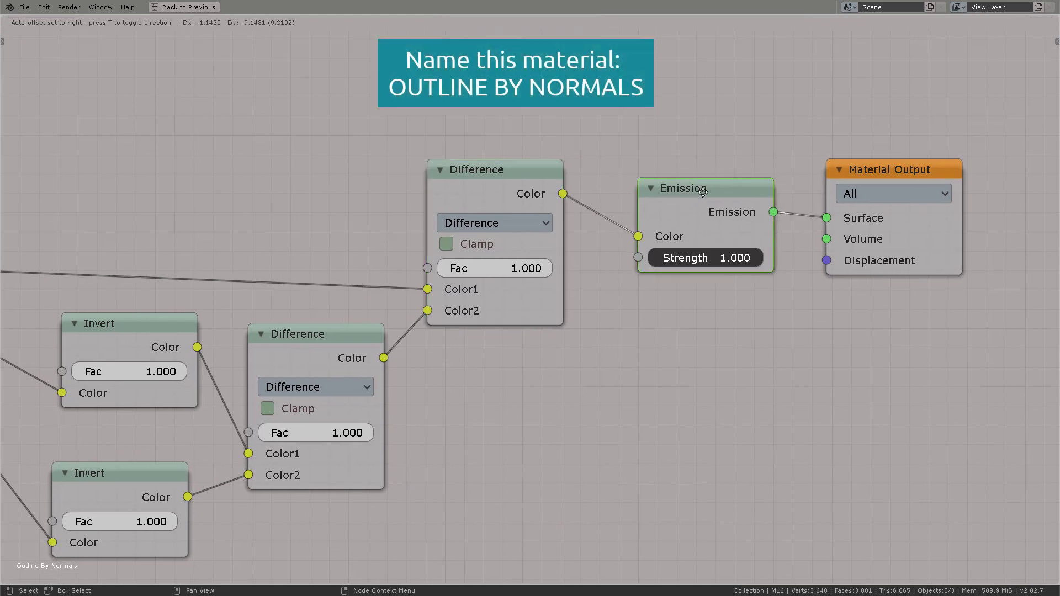
pyautogui.click(700, 190)
pyautogui.click(870, 173)
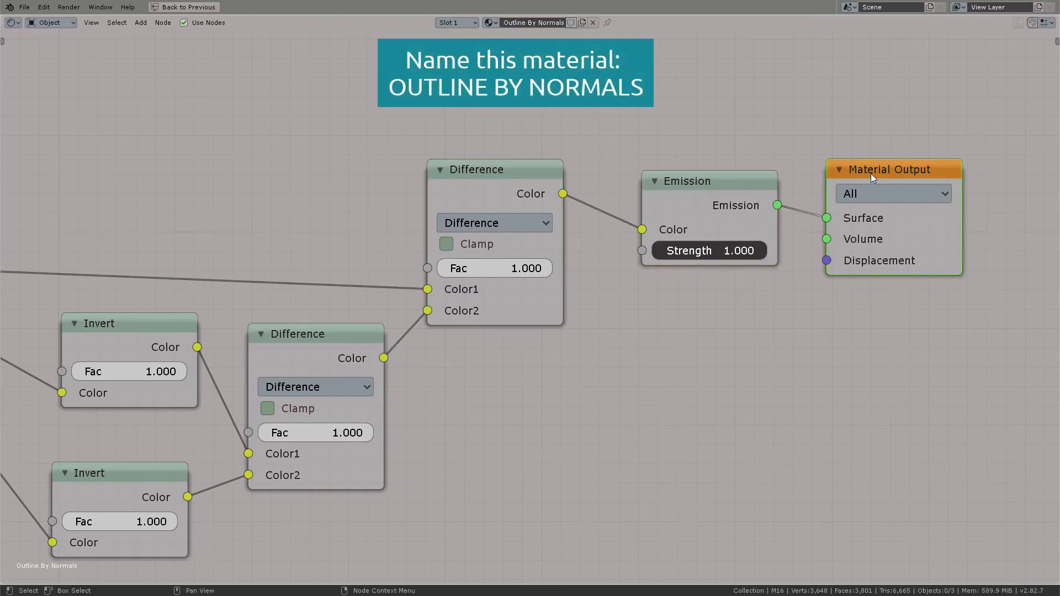
pyautogui.click(547, 23)
# Confirm the material name, maximize the Compositor and move Render Layers down-left
pyautogui.press('Return')
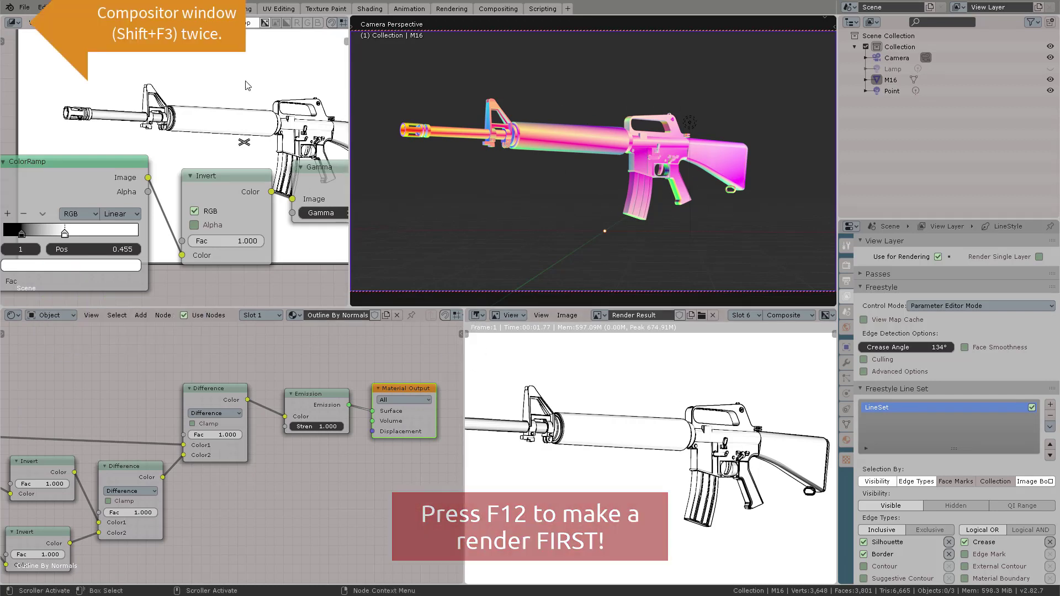
pyautogui.hotkey('ctrl', 'space')
pyautogui.scroll(-4, 367, 350)
pyautogui.scroll(3, 315, 325)
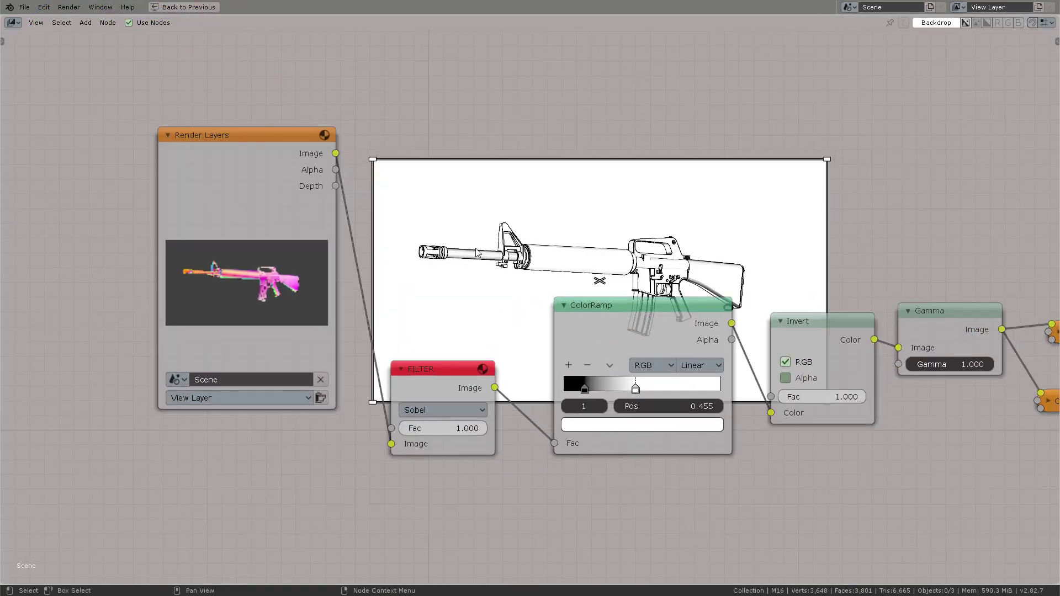
pyautogui.moveTo(170, 94); pyautogui.dragTo(147, 143)
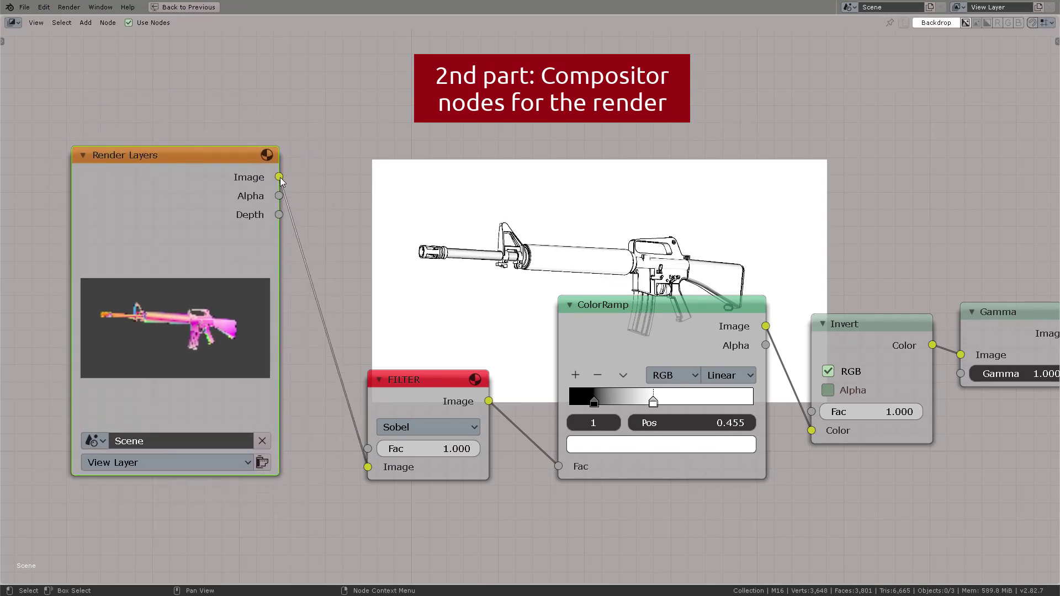
# Add a Filter node, leave it as Soften, then delete it
pyautogui.click(350, 182)
pyautogui.hotkey('shift', 'a')
pyautogui.moveTo(320, 214)
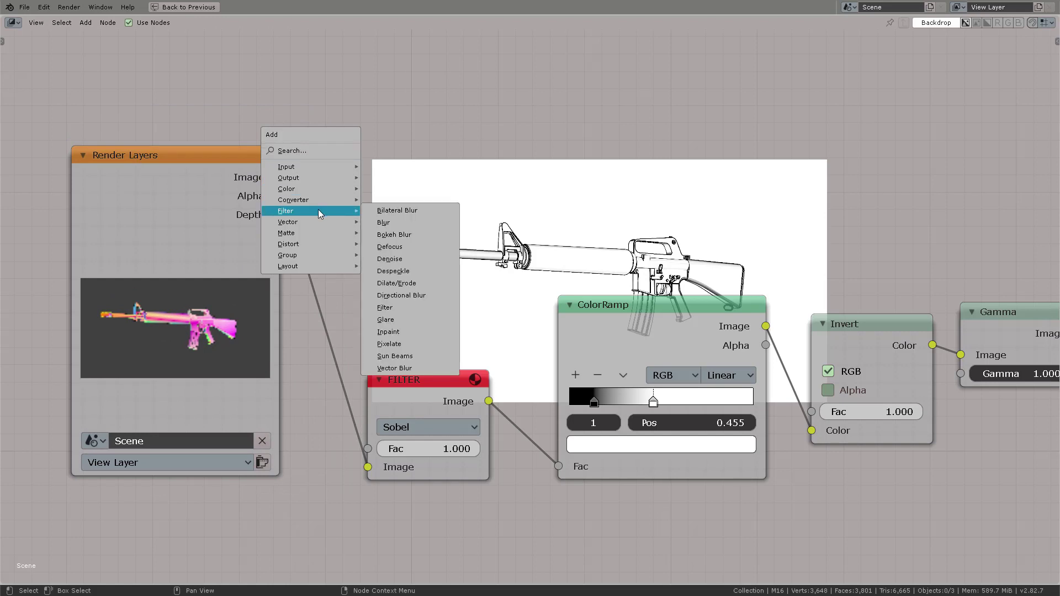
pyautogui.click(409, 313)
pyautogui.click(375, 162)
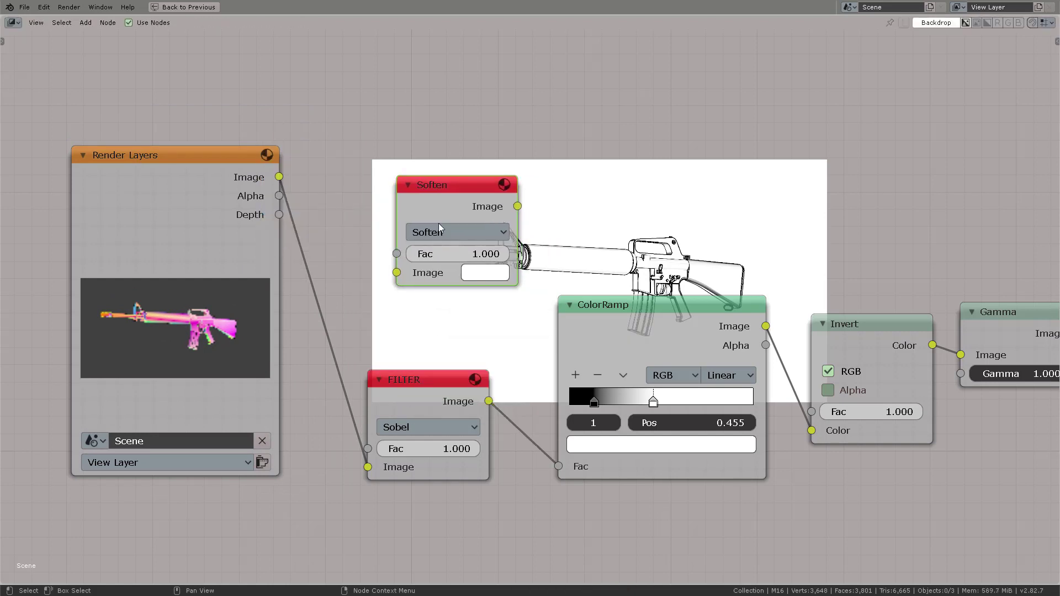
pyautogui.click(455, 232)
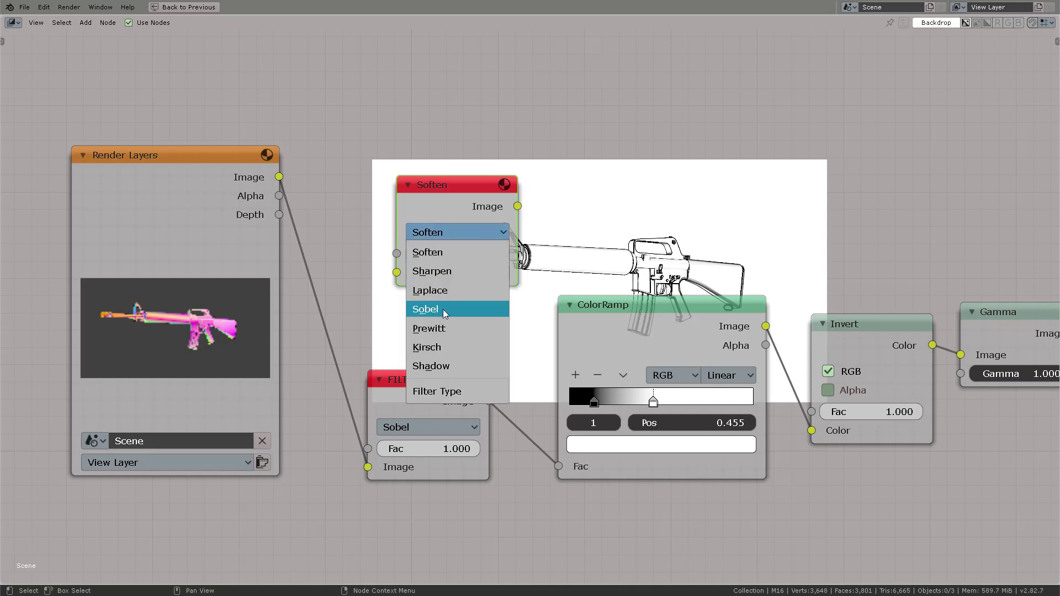
pyautogui.click(429, 252)
pyautogui.moveTo(478, 185); pyautogui.dragTo(454, 169)
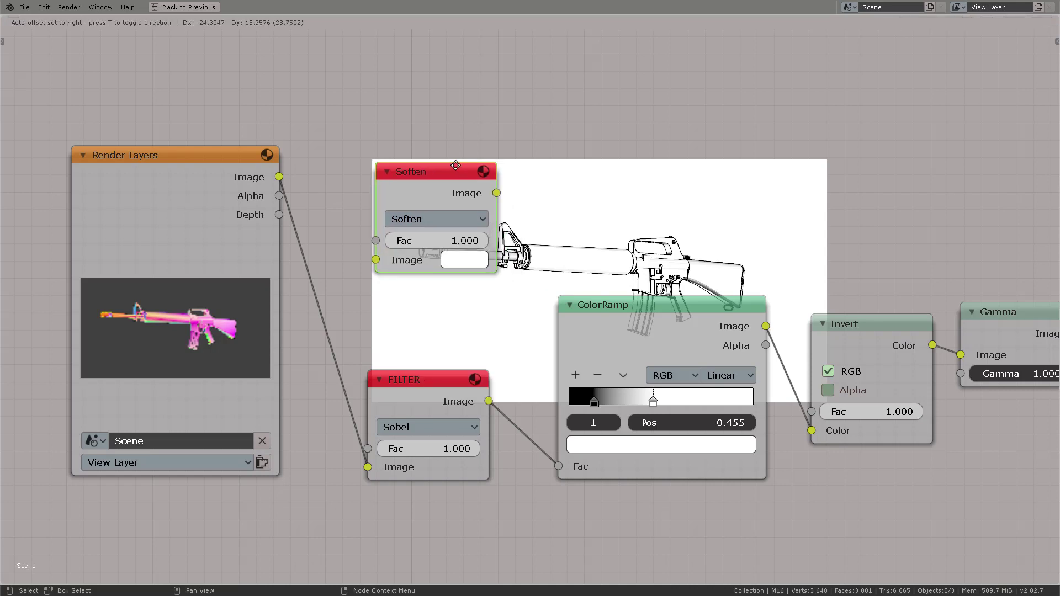
pyautogui.press('x')
# Reposition the Sobel filter, ColorRamp, Invert and Gamma nodes into a clean chain
pyautogui.moveTo(411, 377); pyautogui.dragTo(410, 368)
pyautogui.moveTo(697, 262); pyautogui.dragTo(488, 315, button='middle')
pyautogui.moveTo(475, 344); pyautogui.dragTo(471, 349)
pyautogui.moveTo(698, 362)
pyautogui.mouseDown()
pyautogui.moveTo(670, 356)
pyautogui.moveTo(679, 360)
pyautogui.mouseUp()
pyautogui.moveTo(785, 298); pyautogui.dragTo(682, 293, button='middle')
pyautogui.moveTo(706, 337); pyautogui.dragTo(698, 332)
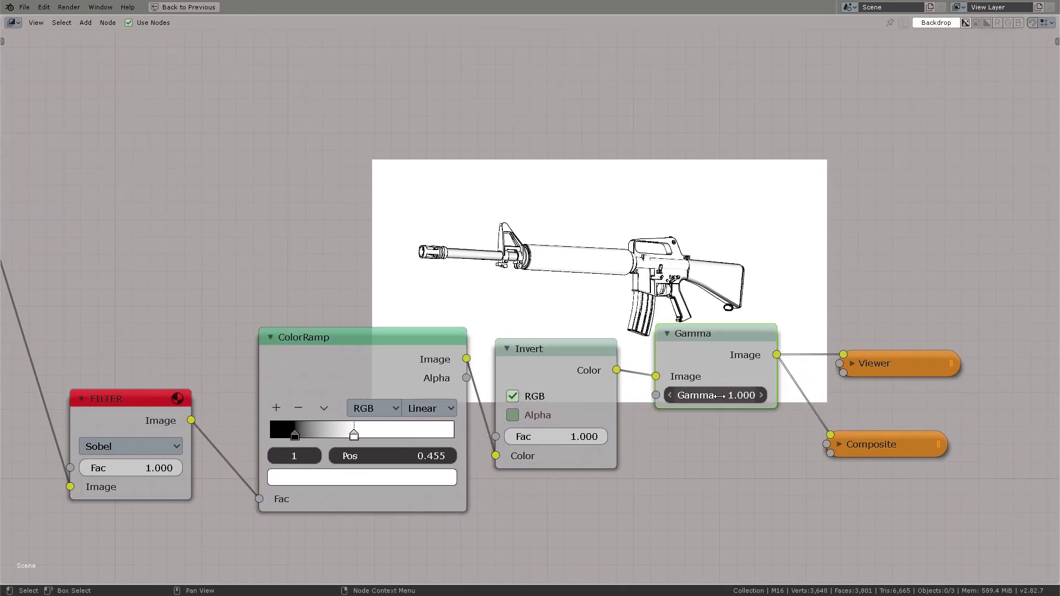
# Try a Gamma of 10 with the backdrop enlarged, then set Gamma back to 1.000
pyautogui.click(723, 395)
pyautogui.write('10')
pyautogui.press('Return')
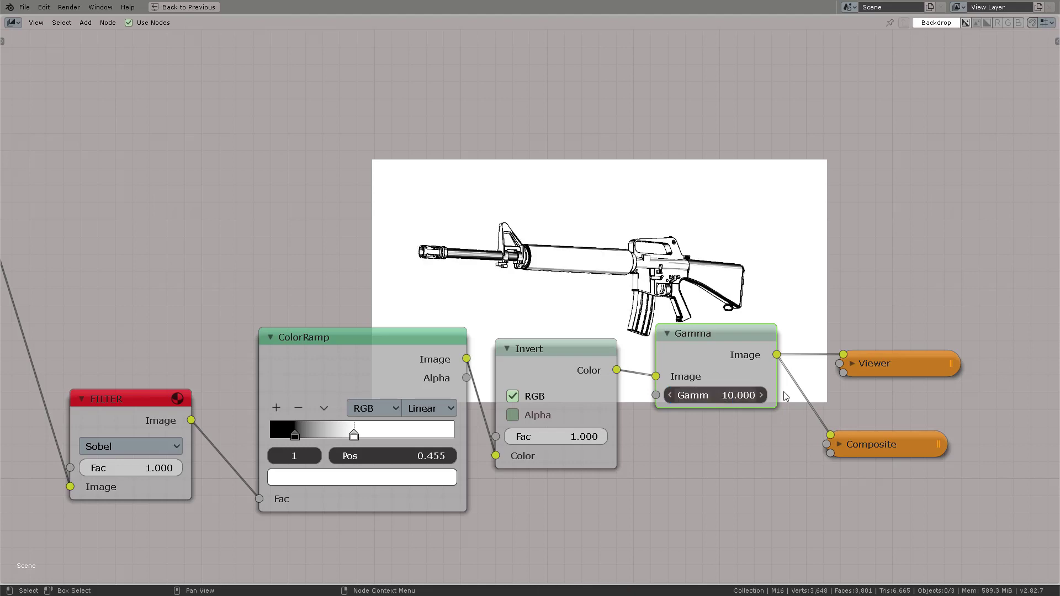
pyautogui.scroll(2, 644, 260)
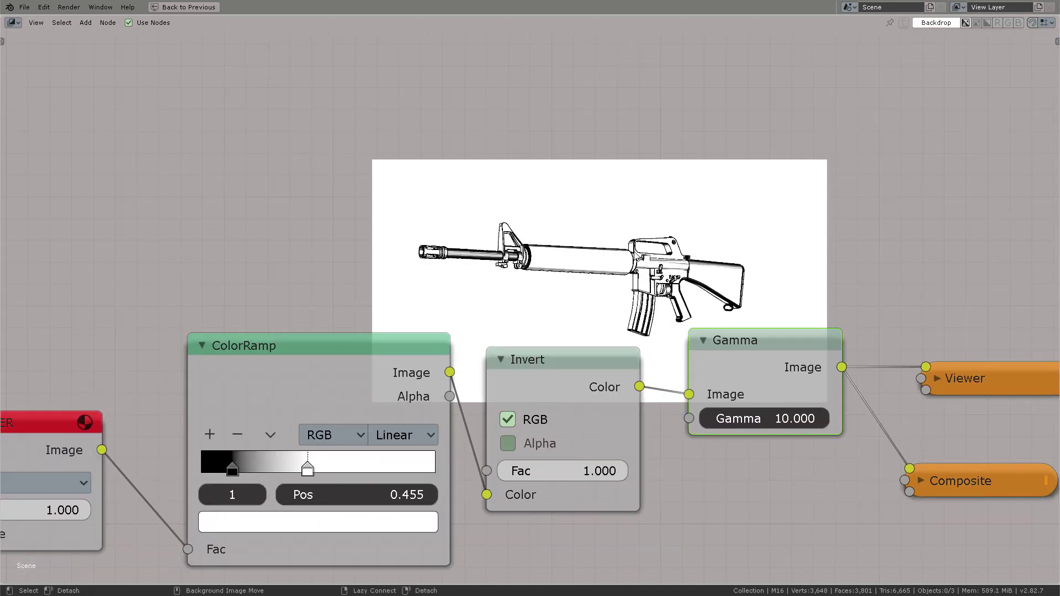
pyautogui.press('v')
pyautogui.press('v')
pyautogui.press('v')
pyautogui.press('v')
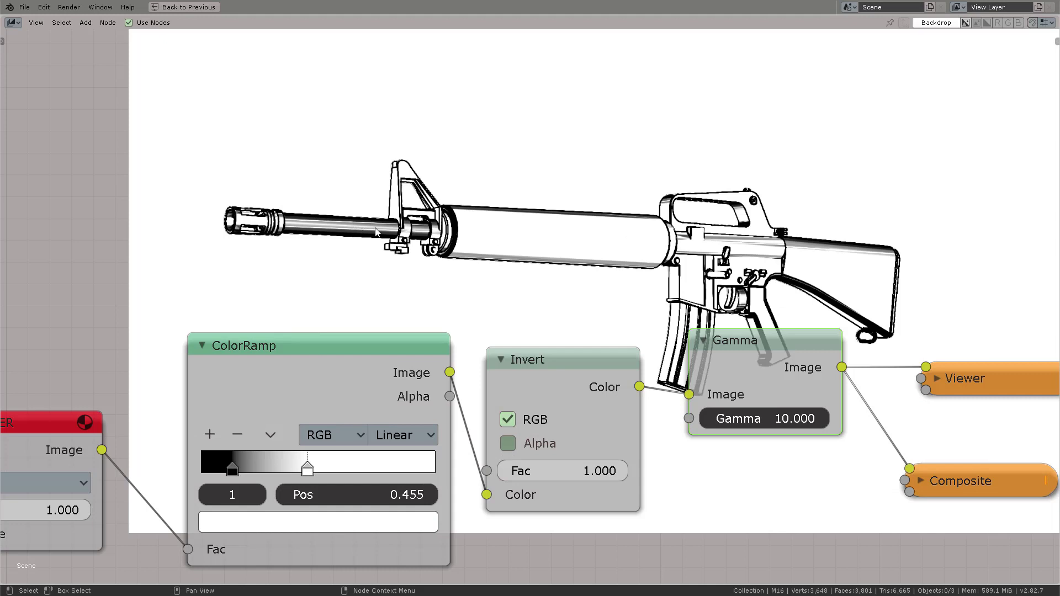
pyautogui.click(764, 419)
pyautogui.write('1')
pyautogui.press('Return')
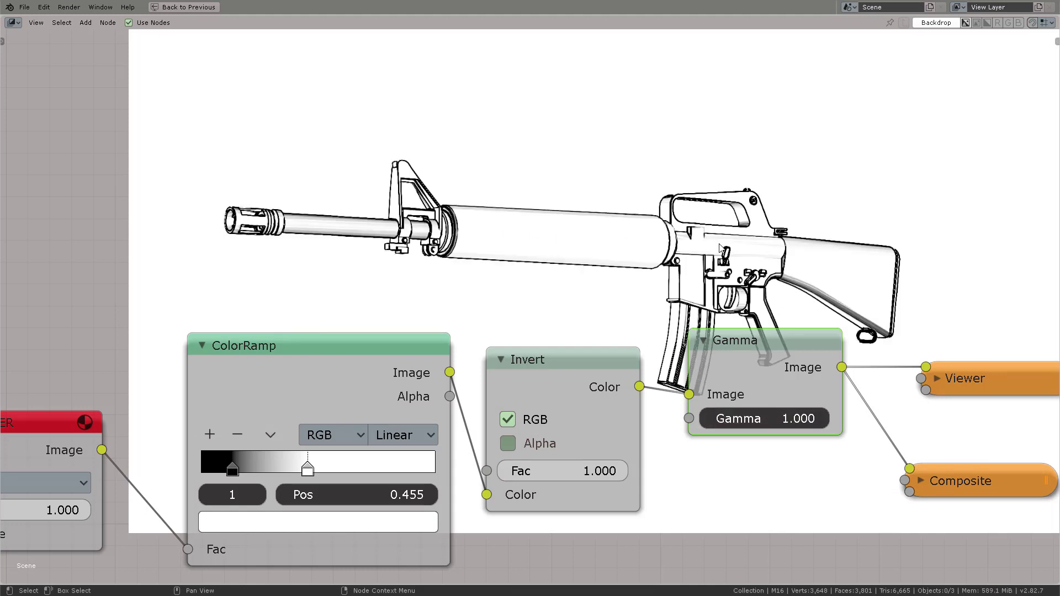
# Raise the Viewer node, restore the multi-editor layout and orbit the rifle
pyautogui.moveTo(738, 238); pyautogui.dragTo(716, 230, button='middle')
pyautogui.moveTo(927, 367); pyautogui.dragTo(909, 225)
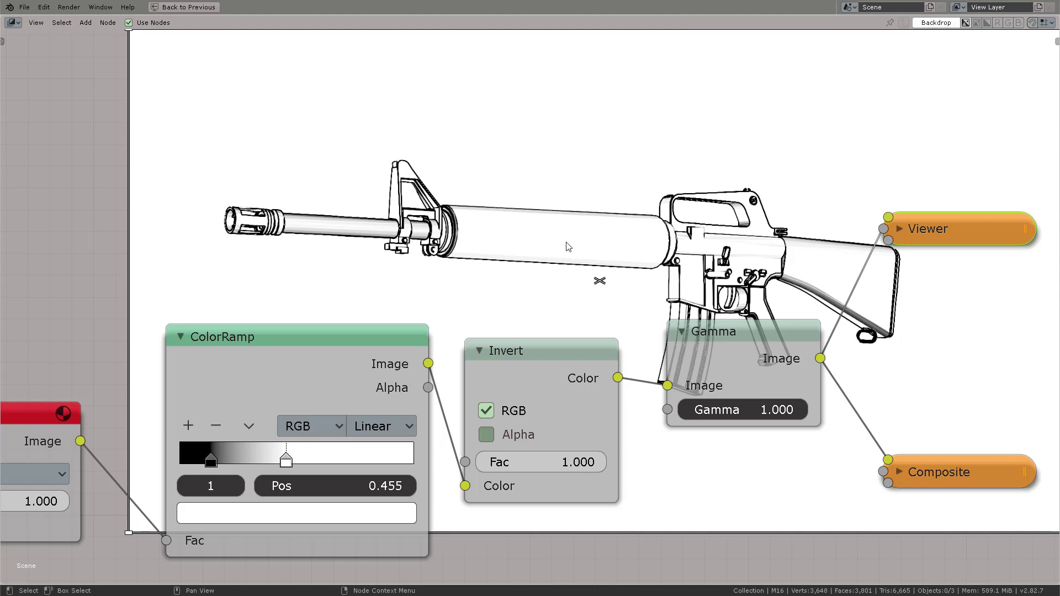
pyautogui.hotkey('ctrl', 'space')
pyautogui.scroll(-1, 242, 168)
pyautogui.scroll(-1, 241, 168)
pyautogui.moveTo(599, 183); pyautogui.dragTo(629, 190, button='middle')
# Pan the render to the rifle's receiver and bring the Texture Coordinate node into view
pyautogui.scroll(-2, 685, 461)
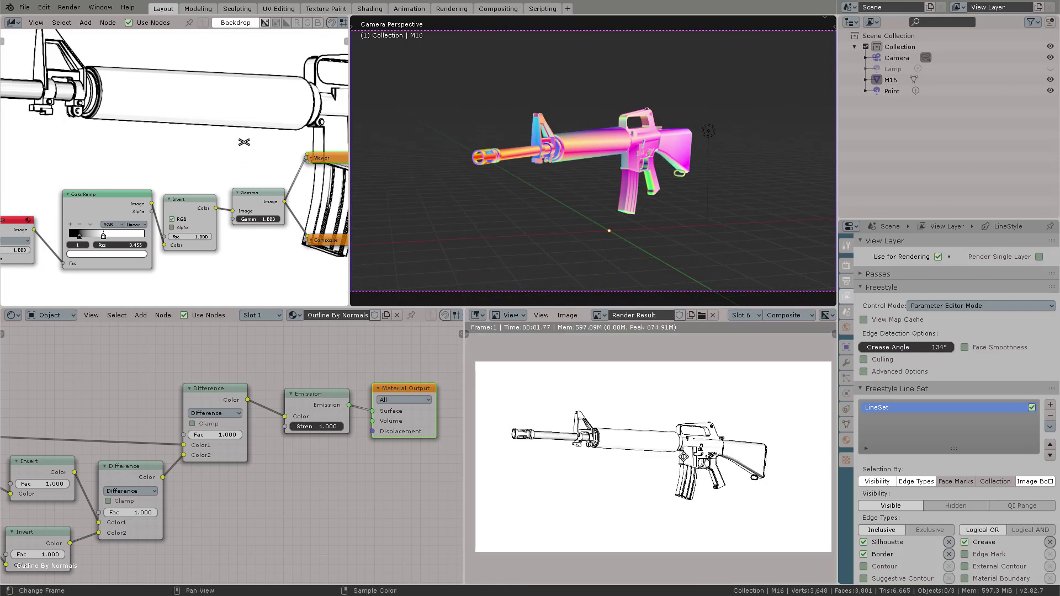
pyautogui.scroll(3, 683, 459)
pyautogui.moveTo(620, 444); pyautogui.dragTo(664, 426, button='middle')
pyautogui.scroll(-2, 257, 475)
pyautogui.moveTo(256, 475); pyautogui.dragTo(331, 477, button='middle')
pyautogui.scroll(-2, 327, 474)
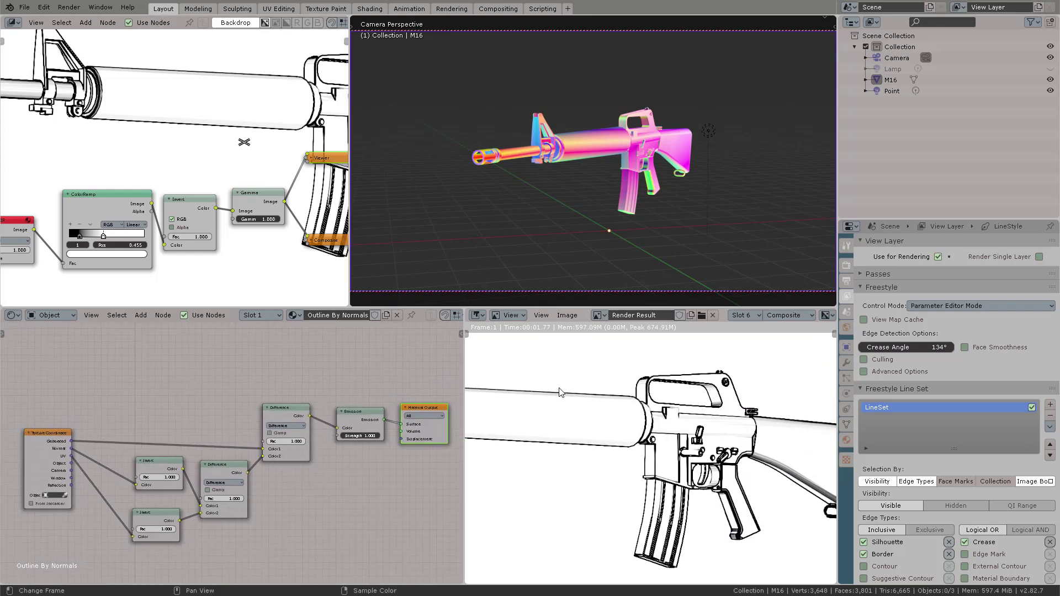
# Render the scene with F12, inspect it full-screen, then maximize the compositor
pyautogui.press('F12')
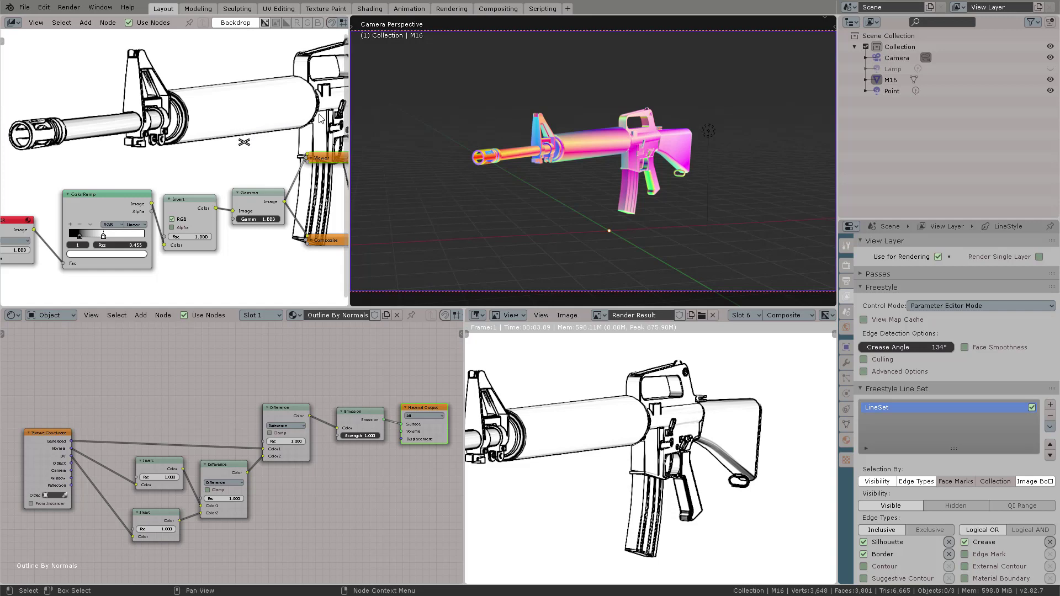
pyautogui.hotkey('ctrl', 'space')
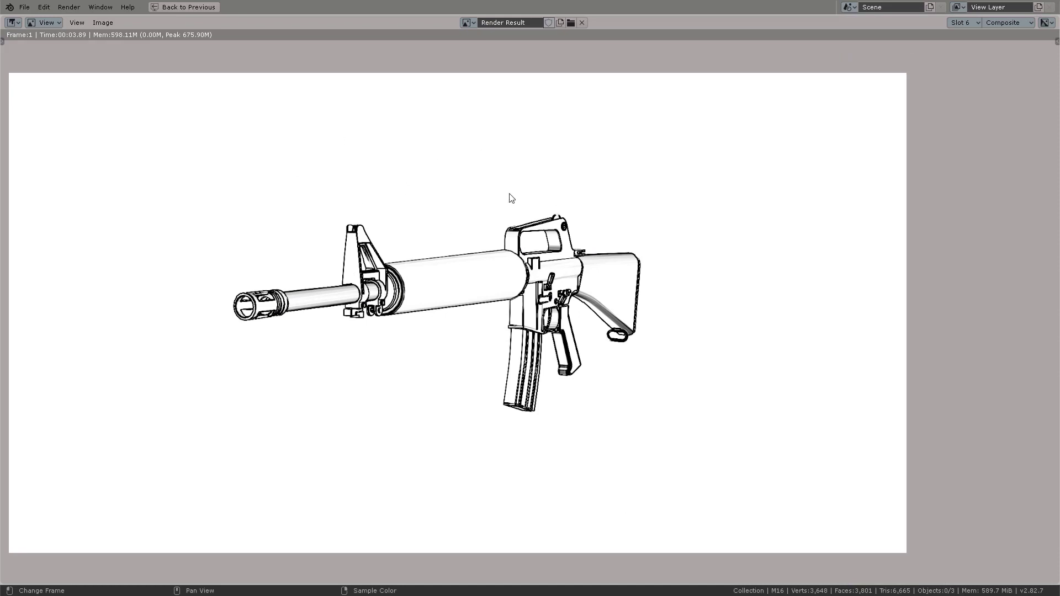
pyautogui.hotkey('ctrl', 'space')
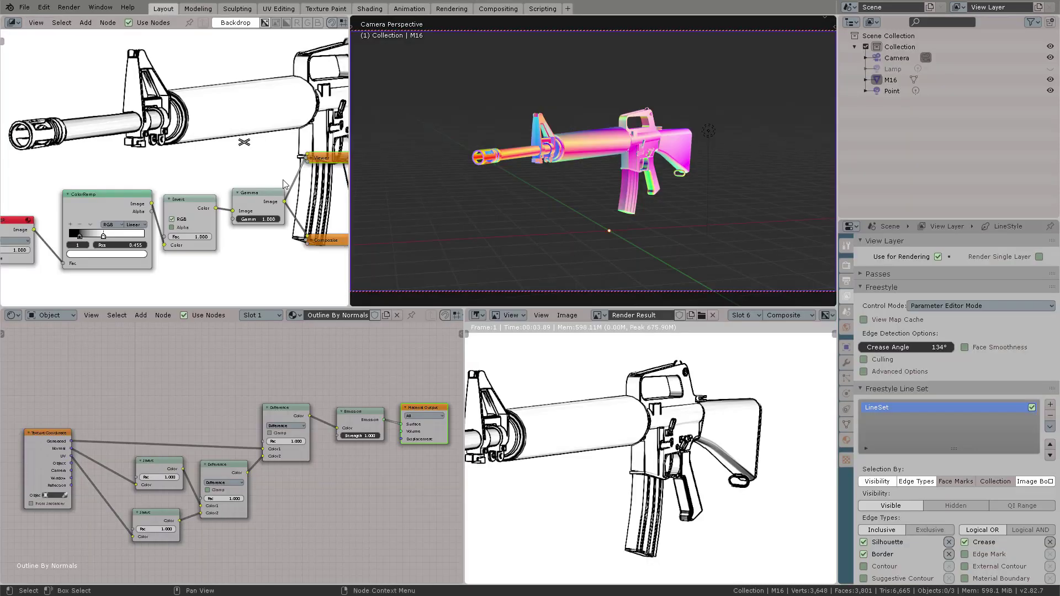
pyautogui.hotkey('ctrl', 'space')
# Move the ColorRamp black stop to 0.400, then back to about 0.114
pyautogui.press('Home')
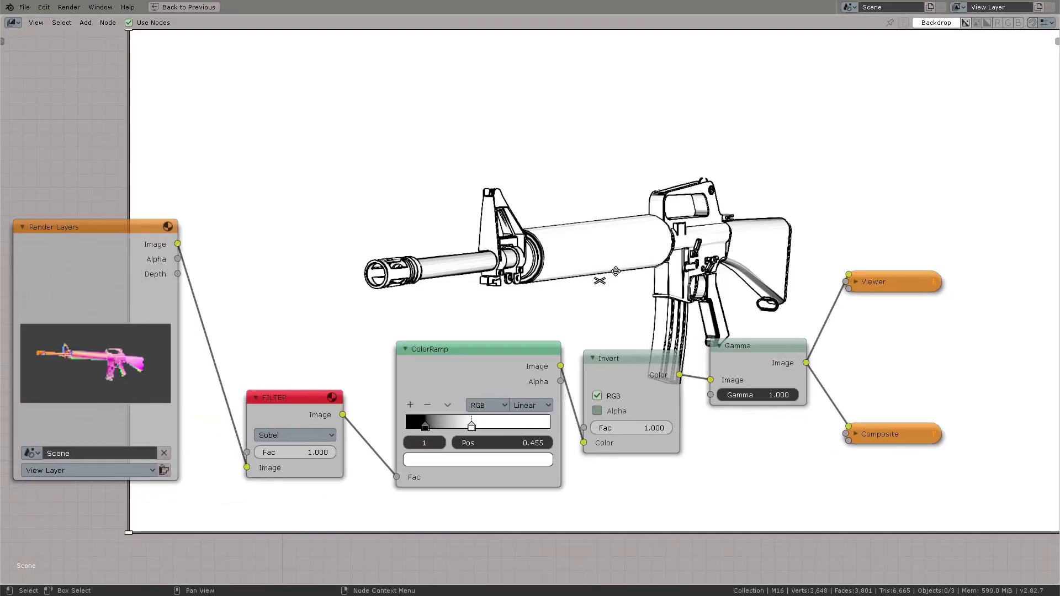
pyautogui.click(443, 438)
pyautogui.moveTo(450, 440); pyautogui.dragTo(474, 442)
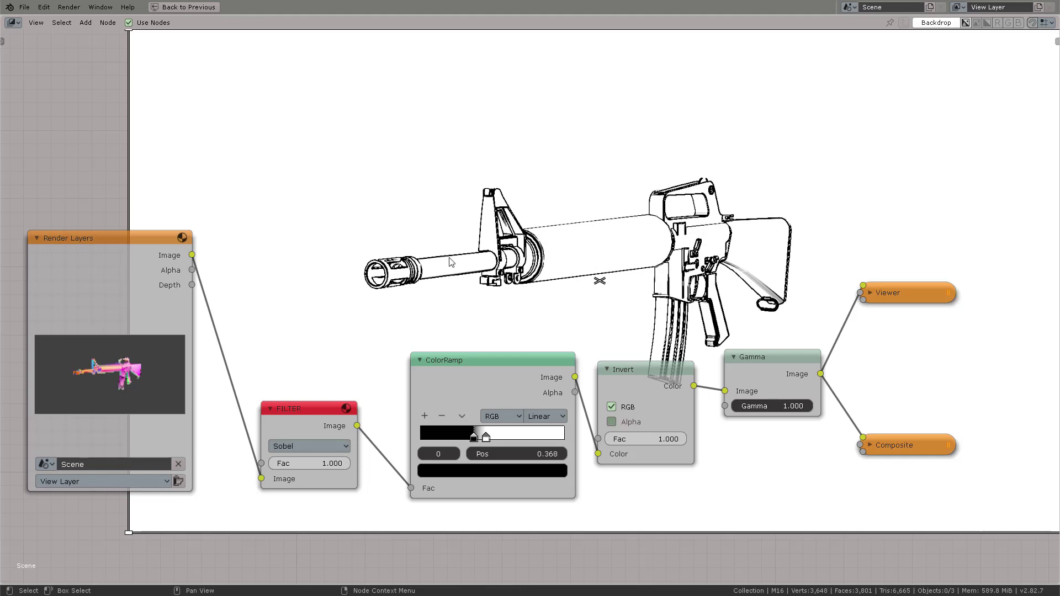
pyautogui.moveTo(474, 440); pyautogui.dragTo(437, 439)
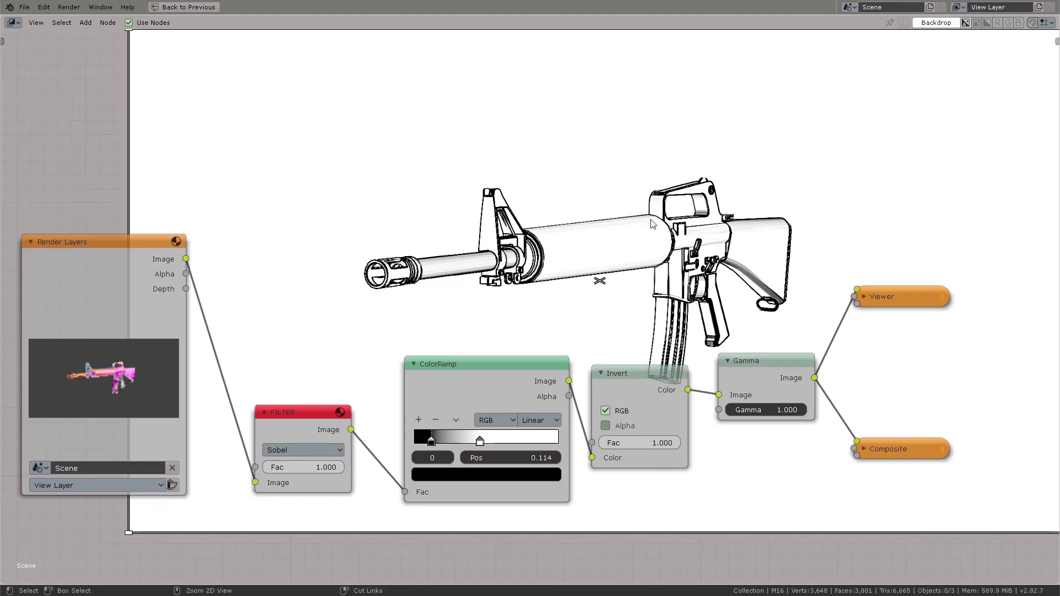
# Restore the multi-editor layout and orbit the M16 toward a side view
pyautogui.hotkey('ctrl', 'space')
pyautogui.moveTo(590, 169); pyautogui.dragTo(575, 205, button='middle')
pyautogui.moveTo(320, 368); pyautogui.dragTo(327, 364, button='middle')
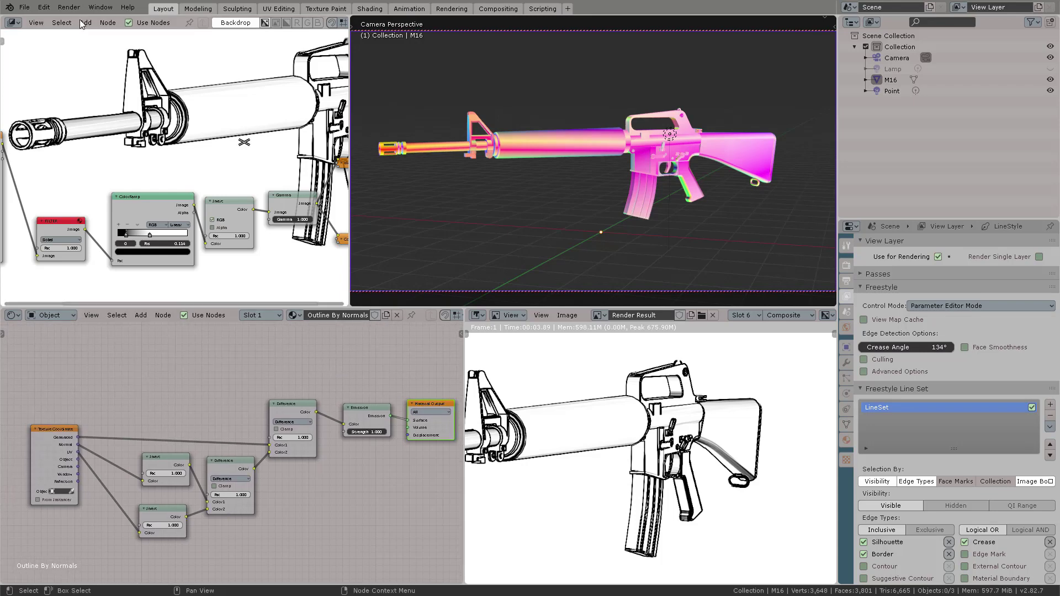
# Load the turret scene, hide the camera view's header and orbit the lower view to a rear angle
pyautogui.click(24, 8)
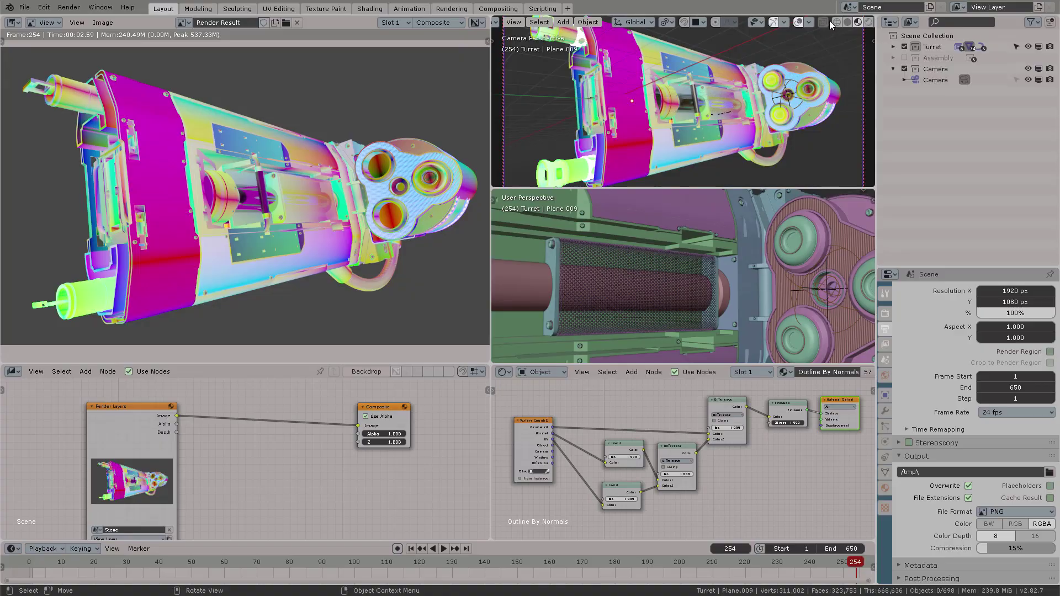
pyautogui.rightClick(830, 21)
pyautogui.click(819, 28)
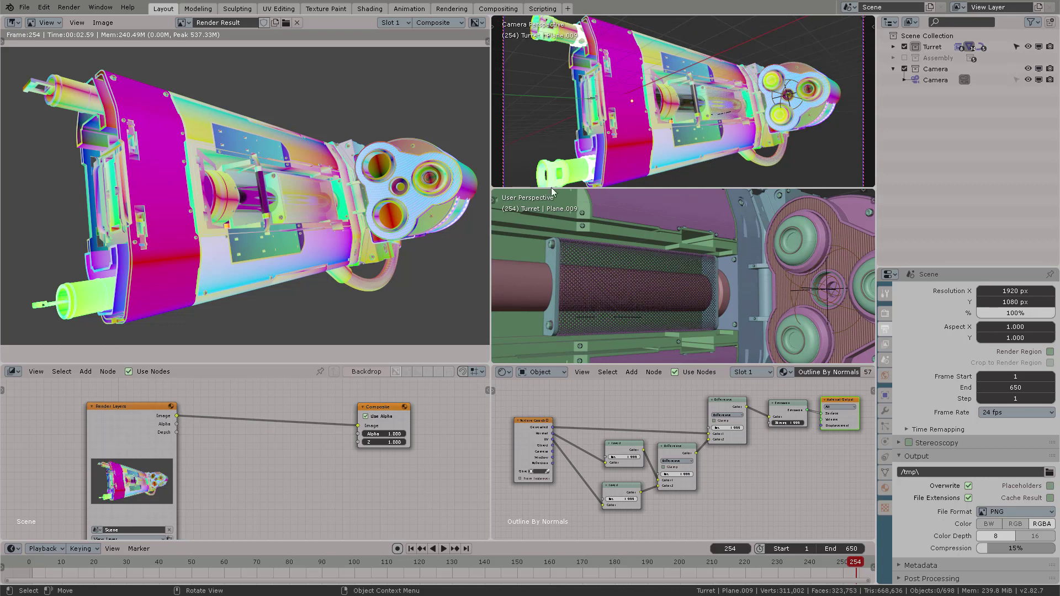
pyautogui.rightClick(688, 283)
pyautogui.press('Escape')
pyautogui.moveTo(687, 277); pyautogui.dragTo(715, 284, button='middle')
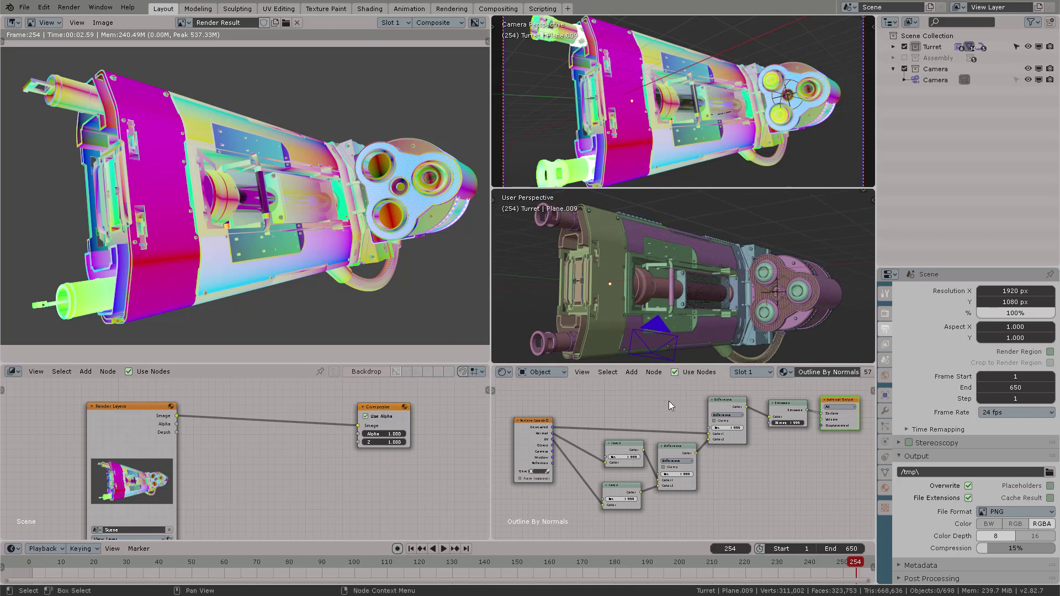
# Neatly arrange the Texture Coordinate, Invert, Difference, Emission and Material Output nodes full-screen
pyautogui.hotkey('ctrl', 'space')
pyautogui.press('Home')
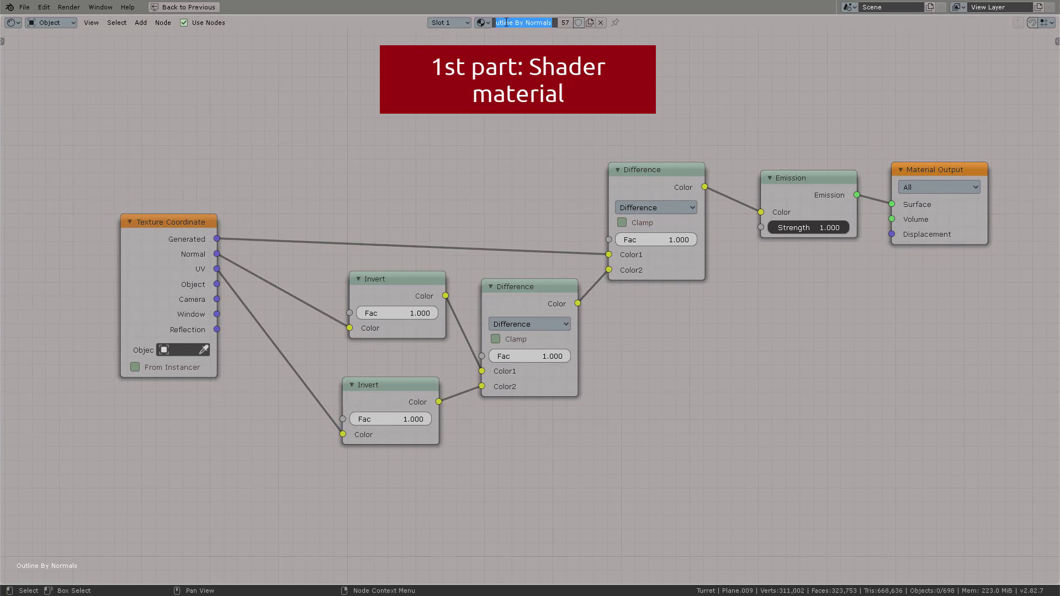
pyautogui.click(303, 265)
pyautogui.moveTo(173, 238); pyautogui.dragTo(213, 269)
pyautogui.moveTo(360, 294); pyautogui.dragTo(351, 307)
pyautogui.moveTo(506, 288); pyautogui.dragTo(496, 293)
pyautogui.moveTo(644, 178); pyautogui.dragTo(649, 184)
pyautogui.moveTo(807, 178); pyautogui.dragTo(807, 180)
pyautogui.moveTo(946, 174); pyautogui.dragTo(940, 174)
pyautogui.click(569, 122)
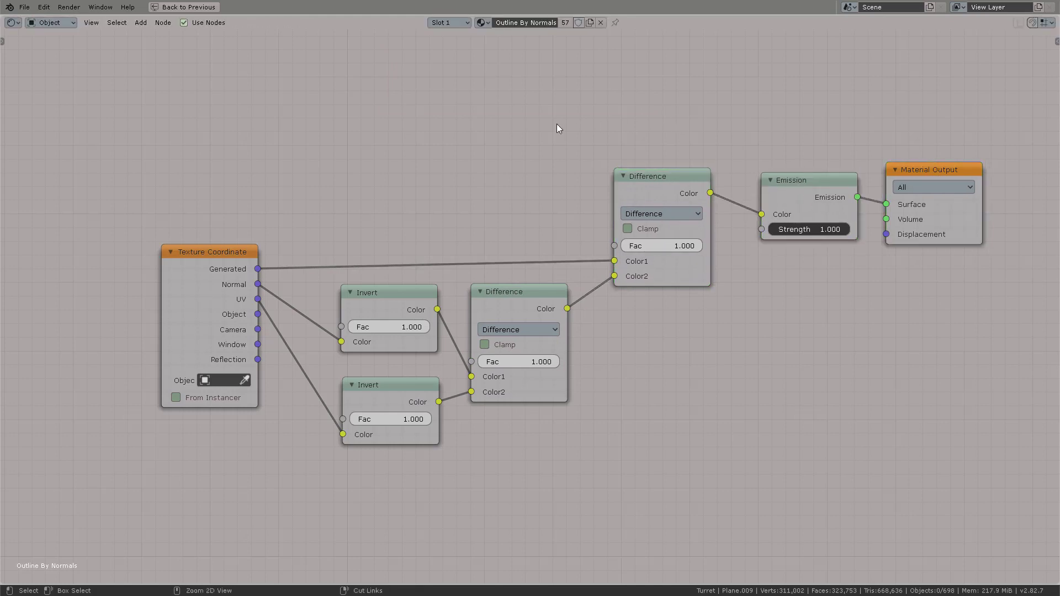
pyautogui.hotkey('ctrl', 'space')
# Show the turret render result and move the compositor's Render Layers node left
pyautogui.press('F11')
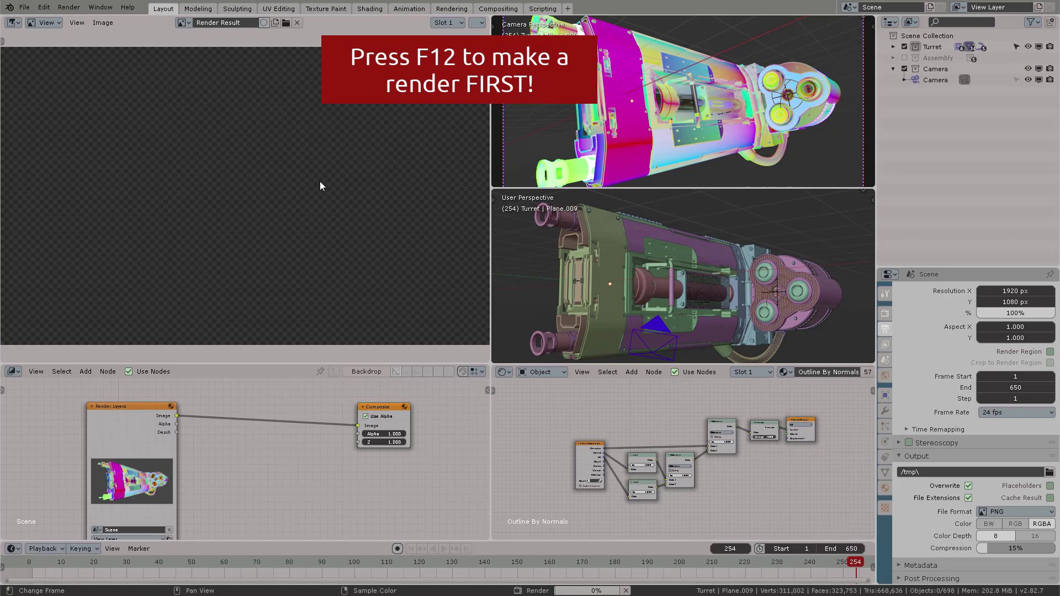
pyautogui.moveTo(201, 452); pyautogui.dragTo(249, 444, button='middle')
pyautogui.moveTo(140, 407); pyautogui.dragTo(84, 411)
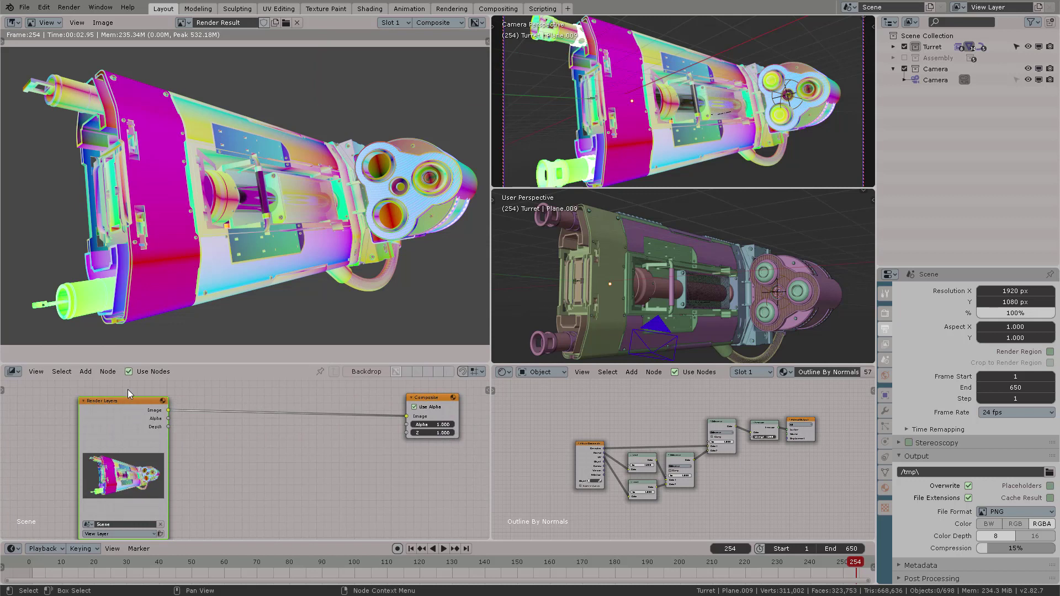
# Switch the right area to the Shader Editor, select Plane.009 and show its Outline By Normals material
pyautogui.click(17, 372)
pyautogui.click(503, 372)
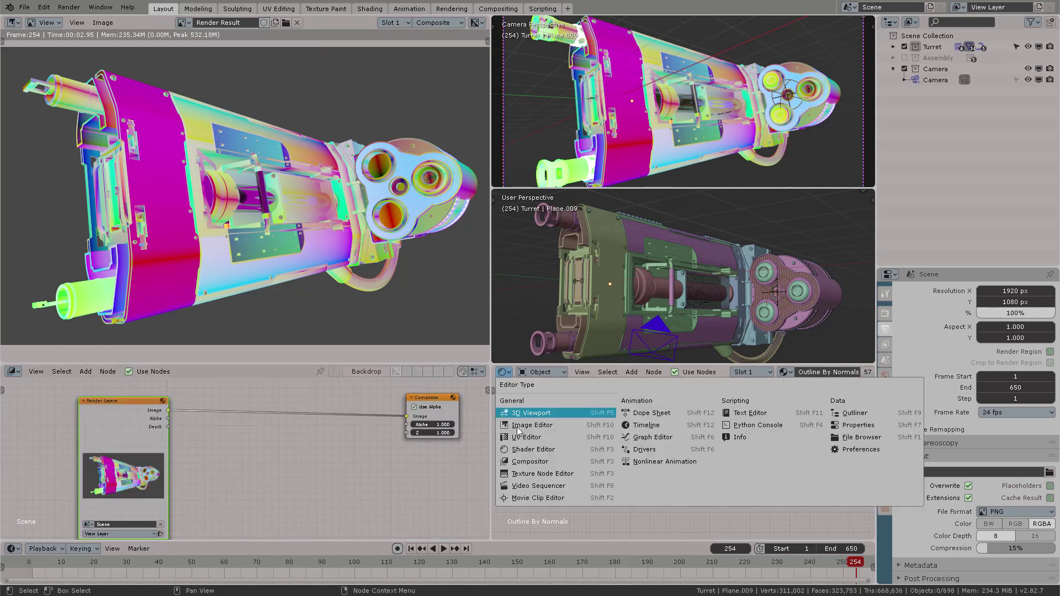
pyautogui.click(548, 452)
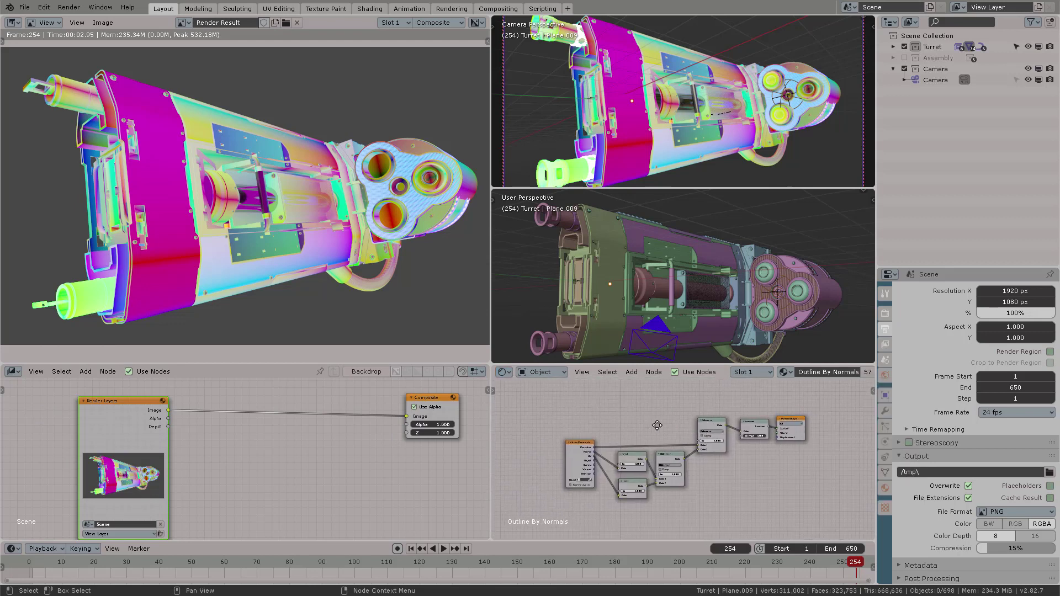
pyautogui.click(611, 246)
pyautogui.click(648, 227)
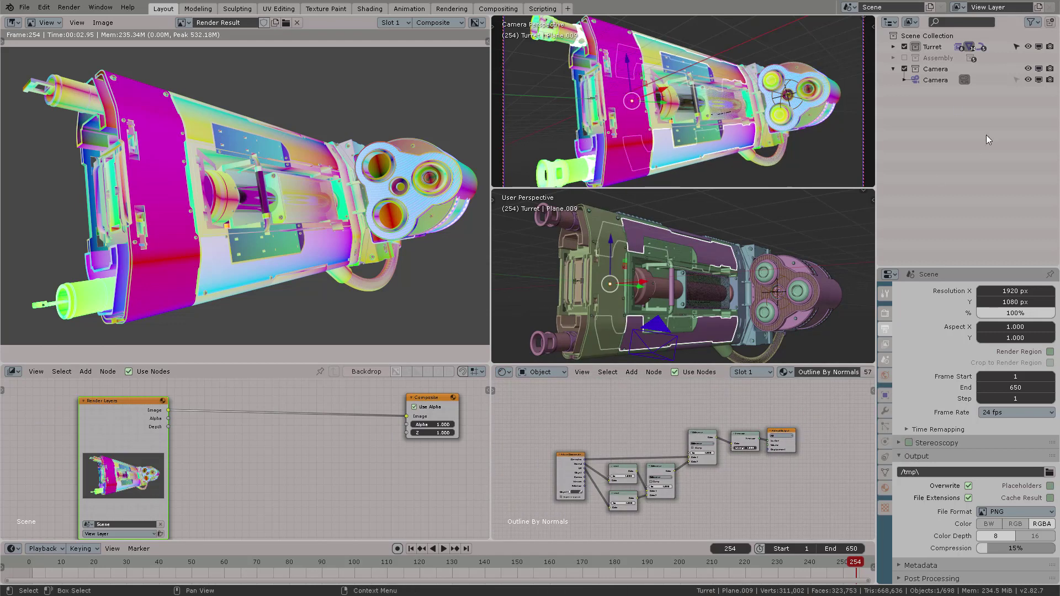
pyautogui.scroll(2, 724, 451)
pyautogui.scroll(1, 636, 430)
pyautogui.moveTo(636, 430); pyautogui.dragTo(657, 420, button='middle')
pyautogui.click(885, 488)
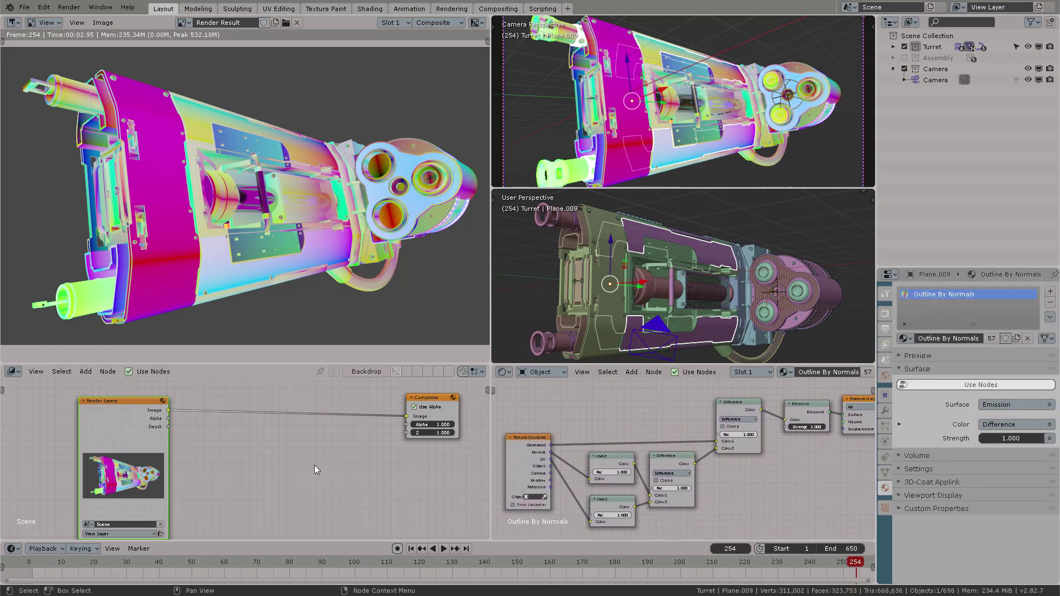
# Switch the left area to the Compositor, enable Use Nodes and position Render Layers
pyautogui.click(13, 371)
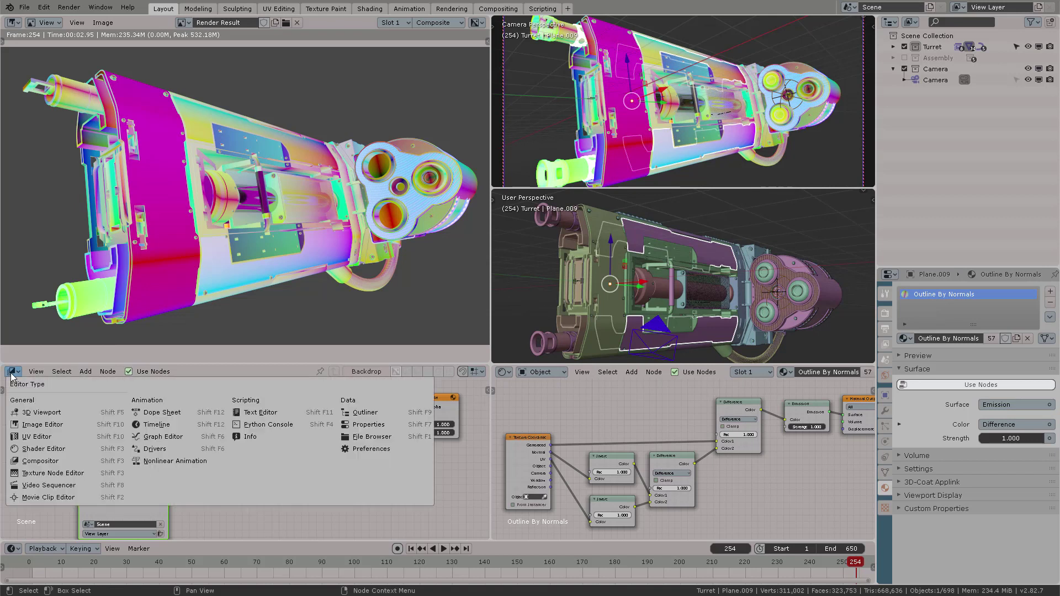
pyautogui.click(44, 463)
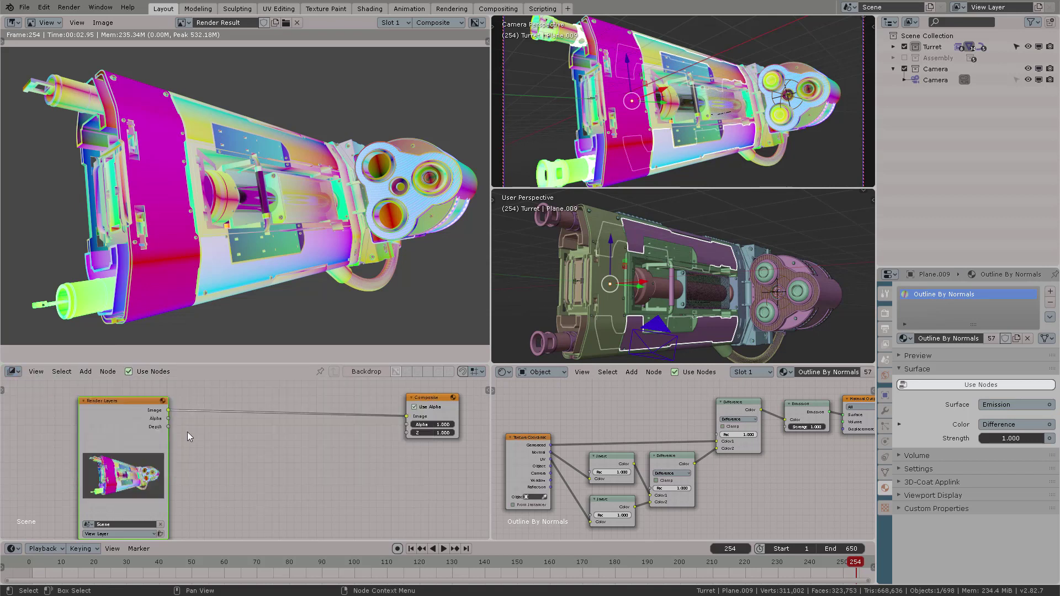
pyautogui.click(129, 372)
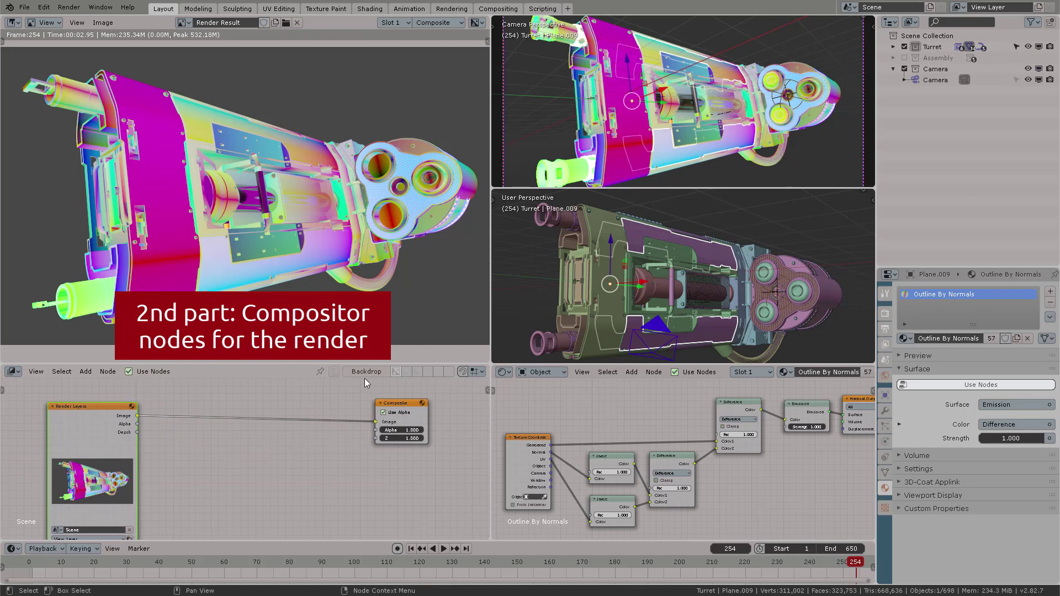
pyautogui.moveTo(270, 448); pyautogui.dragTo(258, 444, button='middle')
pyautogui.moveTo(199, 424); pyautogui.dragTo(214, 427, button='middle')
pyautogui.moveTo(109, 404); pyautogui.dragTo(94, 400)
pyautogui.click(194, 440)
# Add a Filter node through the node search
pyautogui.hotkey('shift', 'a')
pyautogui.click(197, 442)
pyautogui.write('fiklt')
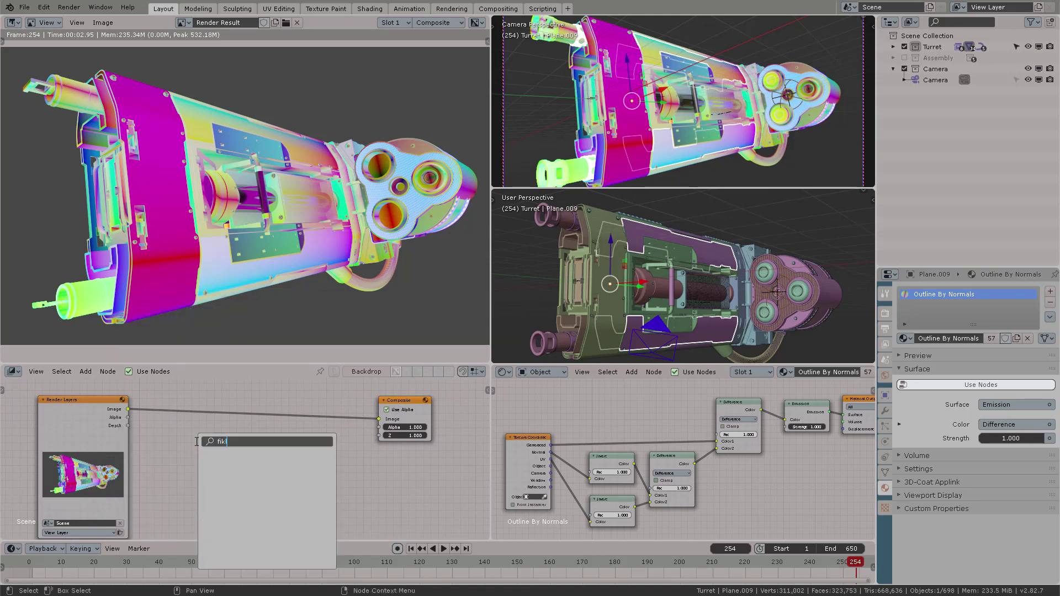
pyautogui.press('BackSpace')
pyautogui.press('BackSpace')
pyautogui.write('lt')
pyautogui.press('Return')
pyautogui.click(193, 442)
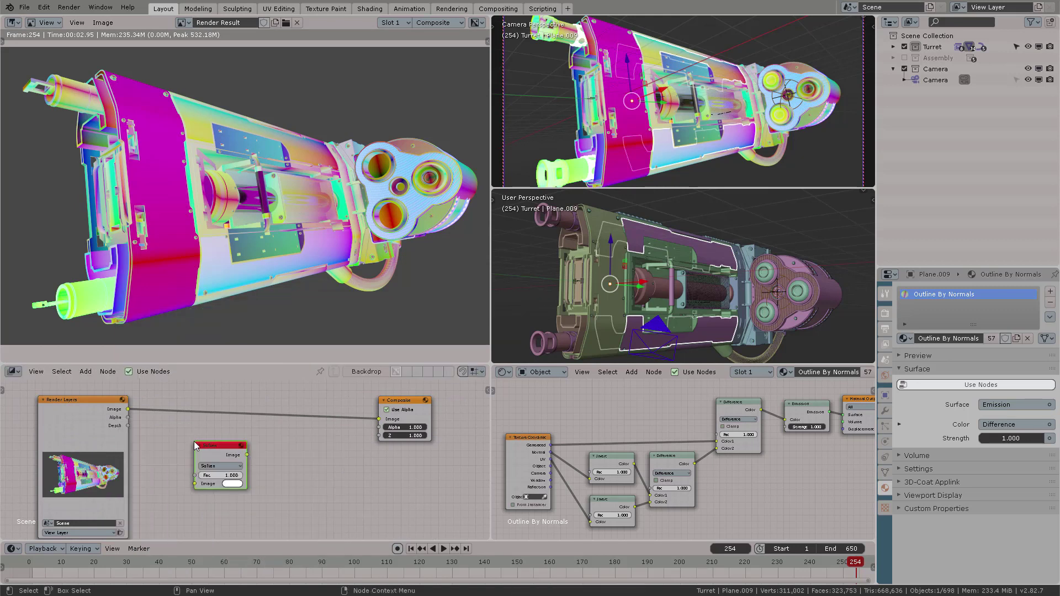
# Add a Viewer node down and to the right of the filter
pyautogui.hotkey('shift', 'a')
pyautogui.click(270, 434)
pyautogui.write('vu')
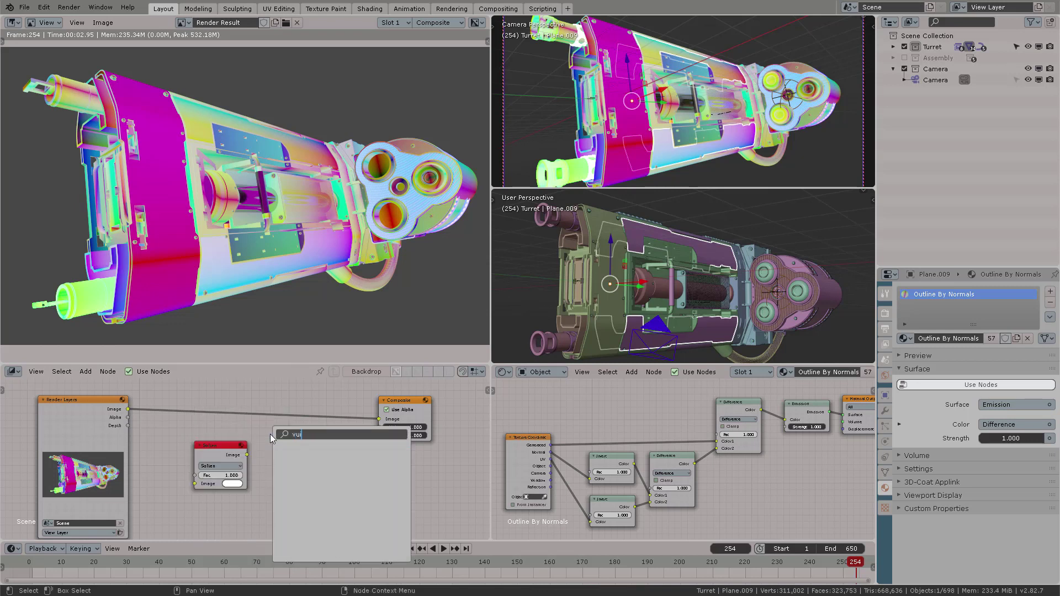
pyautogui.press('BackSpace')
pyautogui.write('iew')
pyautogui.press('Down')
pyautogui.press('Return')
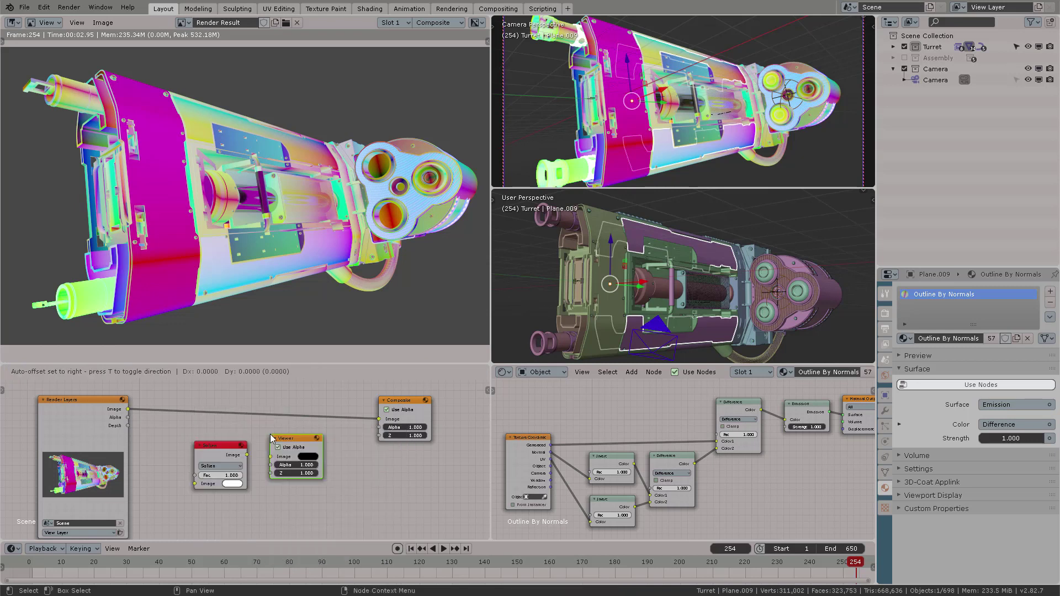
pyautogui.click(349, 456)
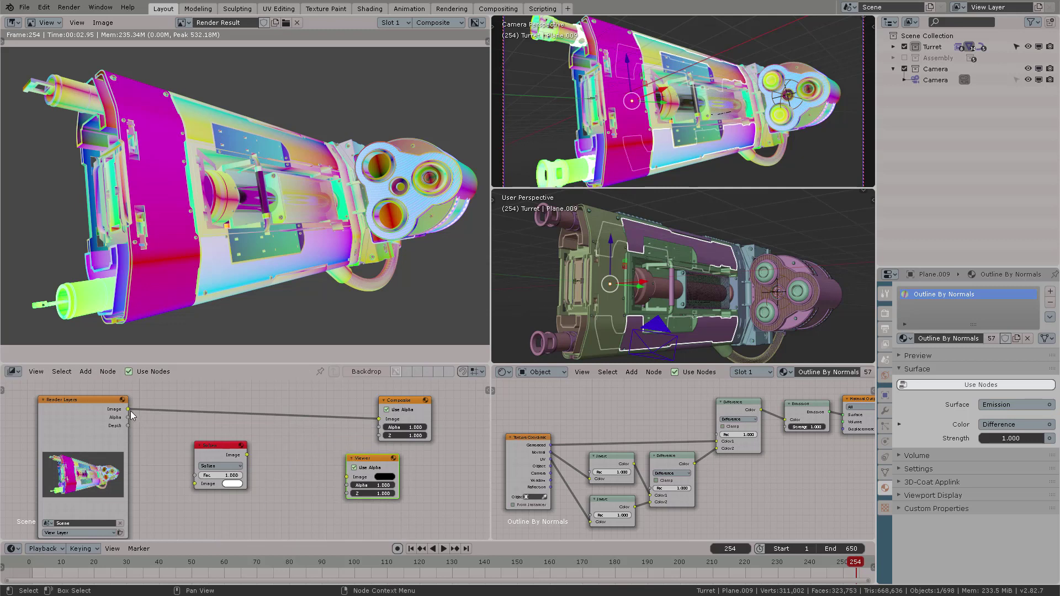
# Link Render Layers Image into the filter, set it to Sobel, and connect its output onward
pyautogui.moveTo(131, 409); pyautogui.dragTo(200, 474)
pyautogui.scroll(3, 224, 436)
pyautogui.moveTo(204, 414); pyautogui.dragTo(179, 415)
pyautogui.click(213, 453)
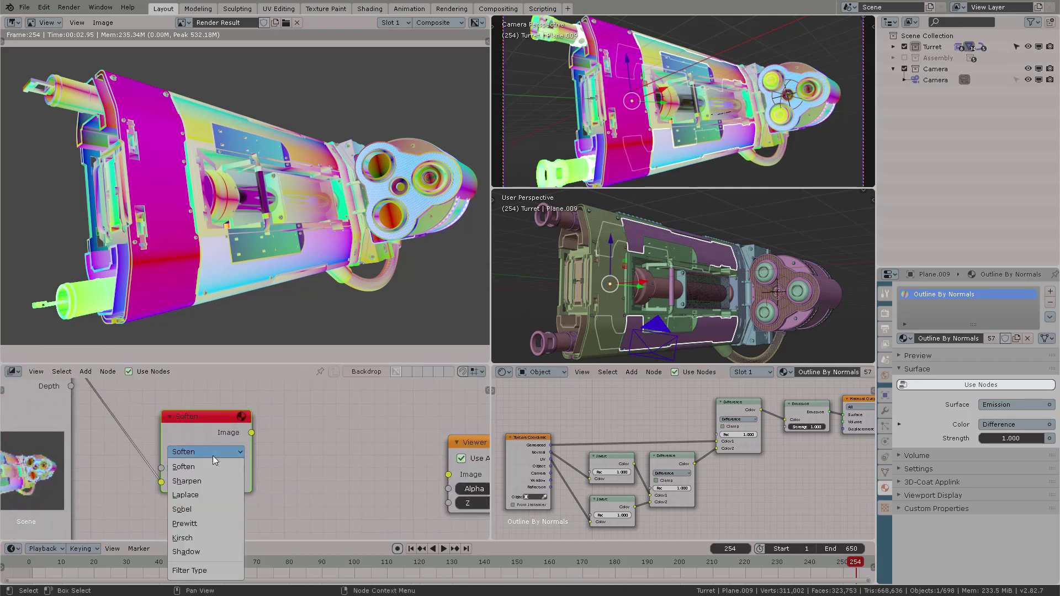
pyautogui.click(214, 509)
pyautogui.scroll(-2, 213, 509)
pyautogui.moveTo(179, 471); pyautogui.dragTo(378, 424)
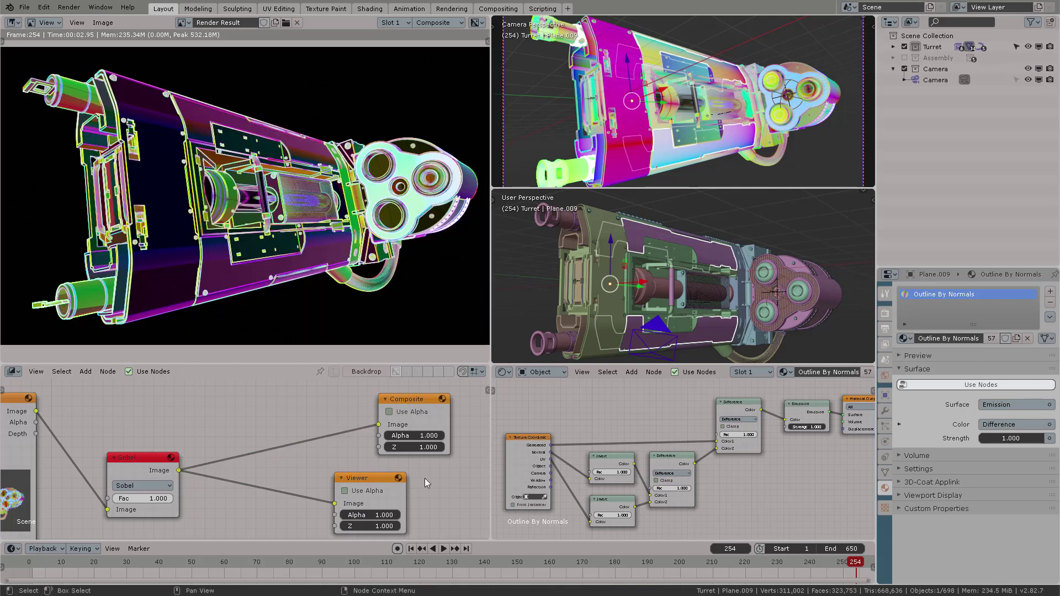
# Move the Viewer node aside and insert a ColorRamp node between the Sobel filter and the output
pyautogui.click(362, 484)
pyautogui.moveTo(358, 486); pyautogui.dragTo(406, 480)
pyautogui.hotkey('shift', 'a')
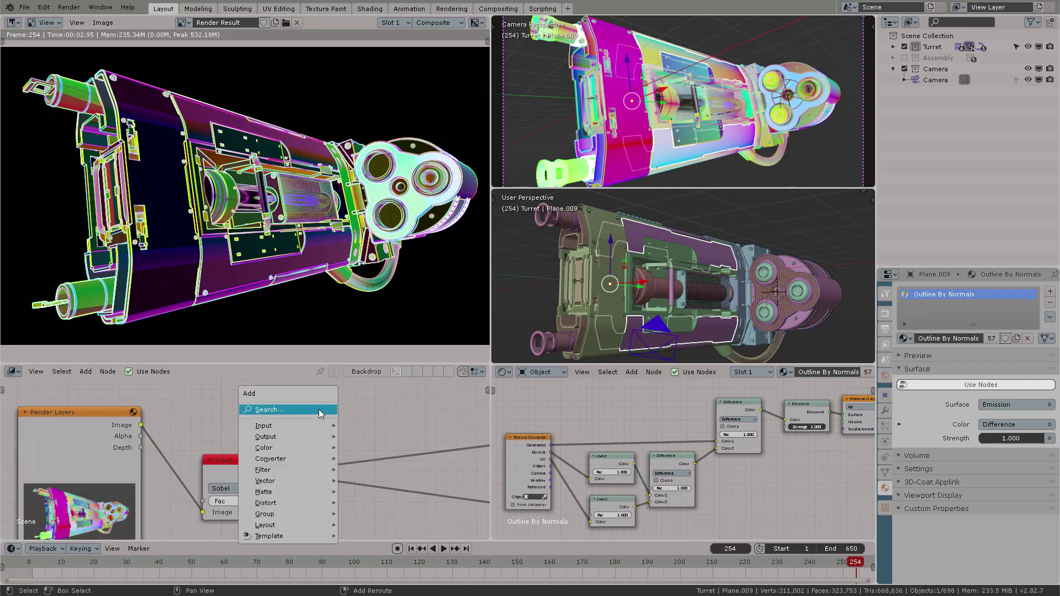
pyautogui.click(321, 411)
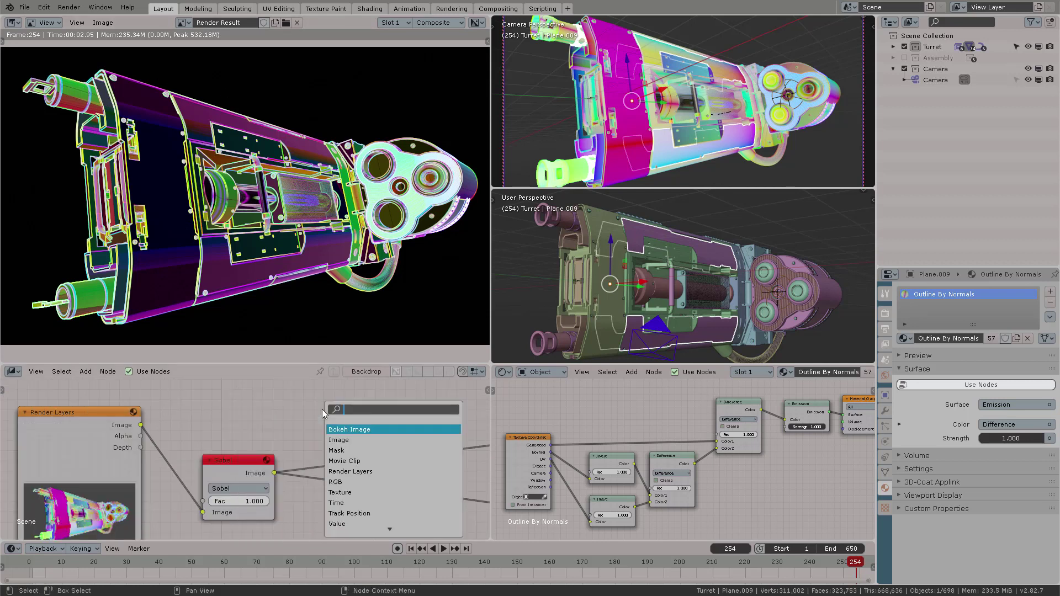
pyautogui.write('ram')
pyautogui.press('Return')
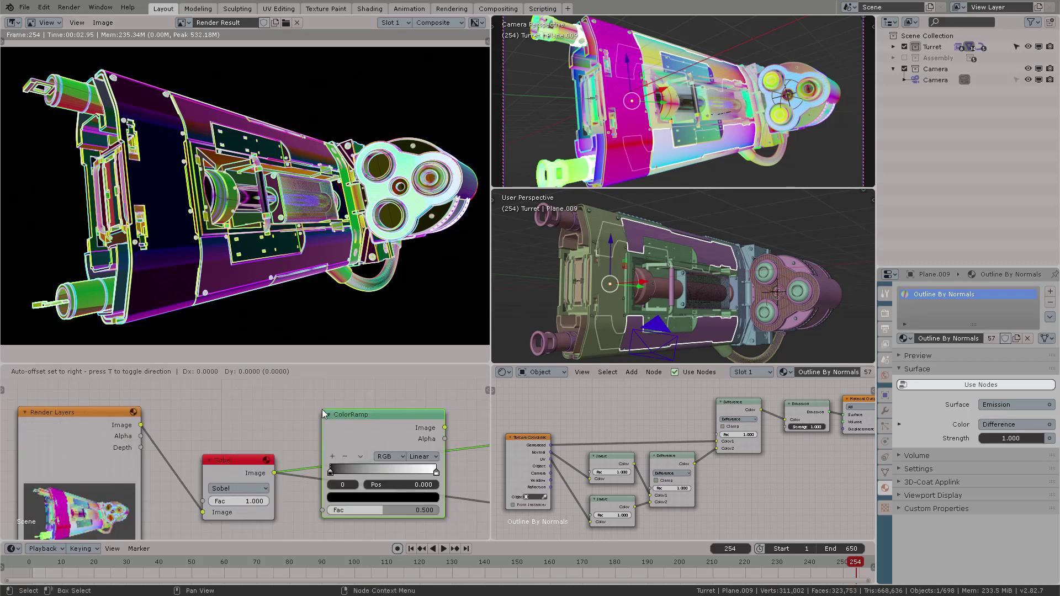
pyautogui.click(322, 409)
pyautogui.moveTo(342, 413); pyautogui.dragTo(216, 436, button='middle')
pyautogui.moveTo(216, 436); pyautogui.dragTo(223, 394)
pyautogui.scroll(-1, 290, 429)
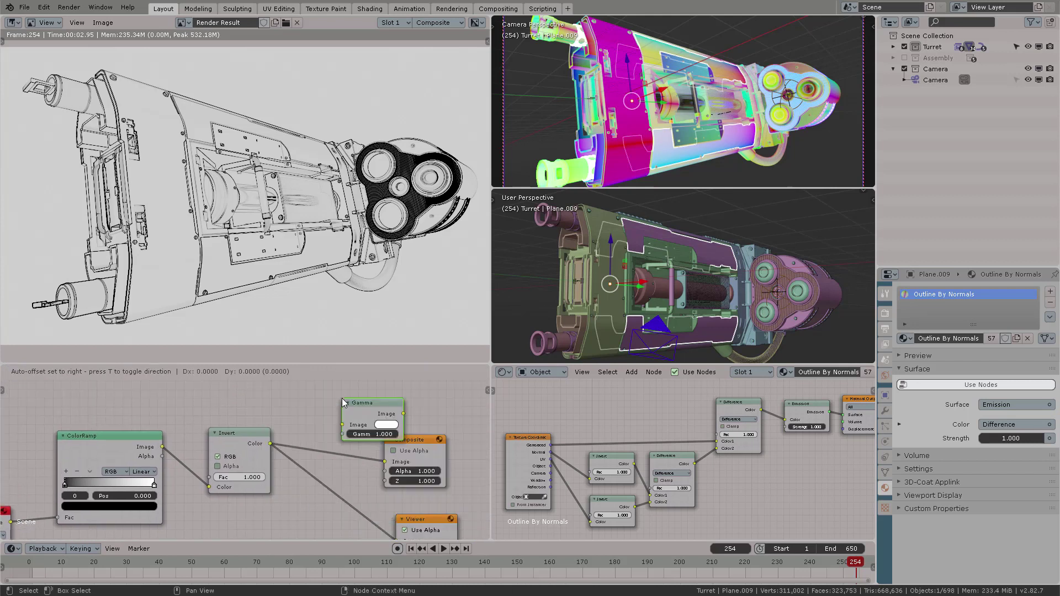
# Insert a Gamma node of 10 on the Invert–Composite link, also feeding the Viewer with alpha off
pyautogui.click(333, 415)
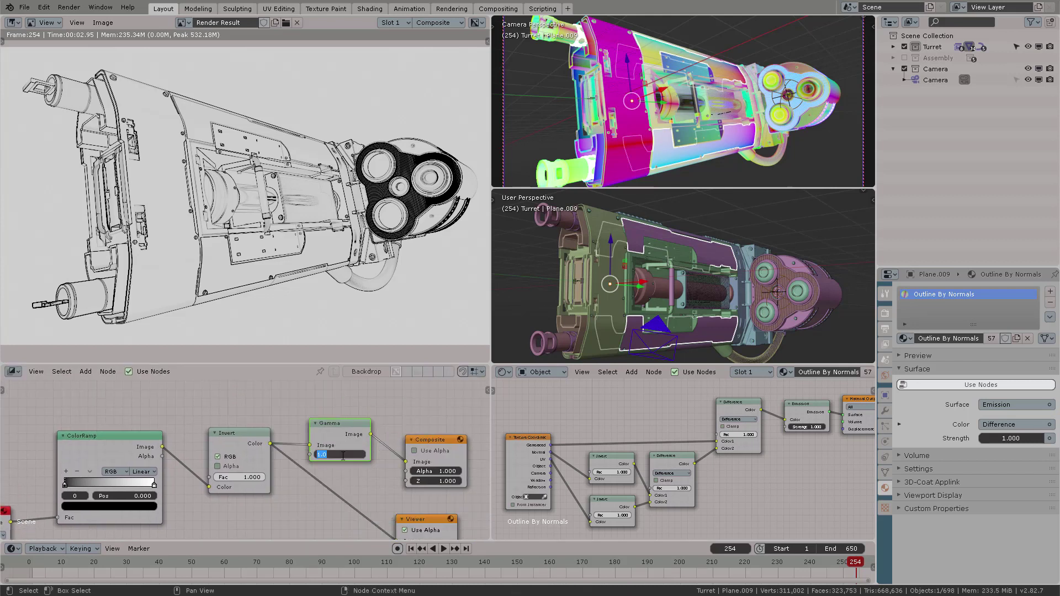
pyautogui.write('10')
pyautogui.press('Return')
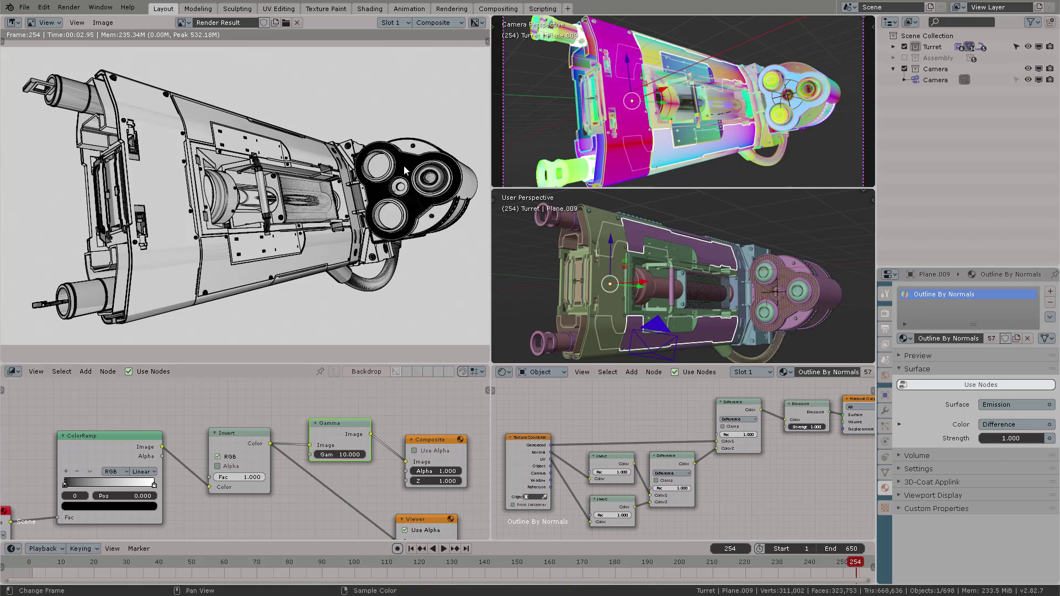
pyautogui.moveTo(329, 443); pyautogui.dragTo(285, 423, button='middle')
pyautogui.moveTo(326, 413); pyautogui.dragTo(353, 520)
pyautogui.moveTo(398, 428); pyautogui.dragTo(418, 411)
pyautogui.click(377, 509)
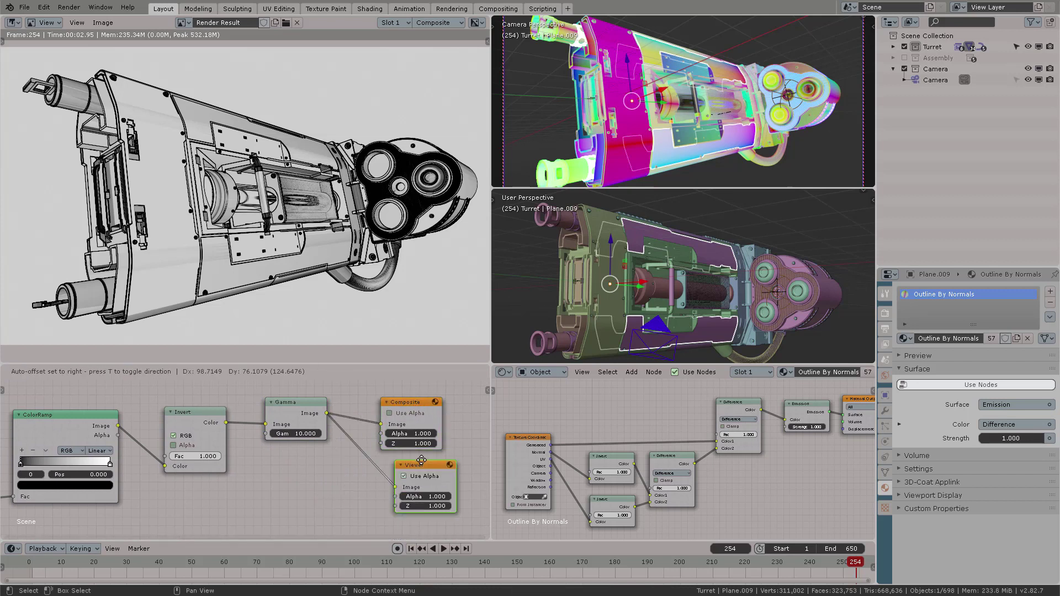
# Rearrange the Render Layers, Sobel, Invert and Gamma nodes into a tidy compositor chain
pyautogui.moveTo(287, 486); pyautogui.dragTo(353, 482, button='middle')
pyautogui.hotkey('ctrl', 'space')
pyautogui.scroll(-6, 464, 412)
pyautogui.moveTo(470, 413); pyautogui.dragTo(519, 423, button='middle')
pyautogui.moveTo(390, 440); pyautogui.dragTo(565, 426, button='middle')
pyautogui.moveTo(96, 351)
pyautogui.mouseDown()
pyautogui.moveTo(128, 296)
pyautogui.moveTo(155, 323)
pyautogui.mouseUp()
pyautogui.moveTo(306, 277); pyautogui.dragTo(322, 259, button='middle')
pyautogui.scroll(-1, 322, 260)
pyautogui.moveTo(343, 339); pyautogui.dragTo(371, 299)
pyautogui.moveTo(736, 200); pyautogui.dragTo(718, 231)
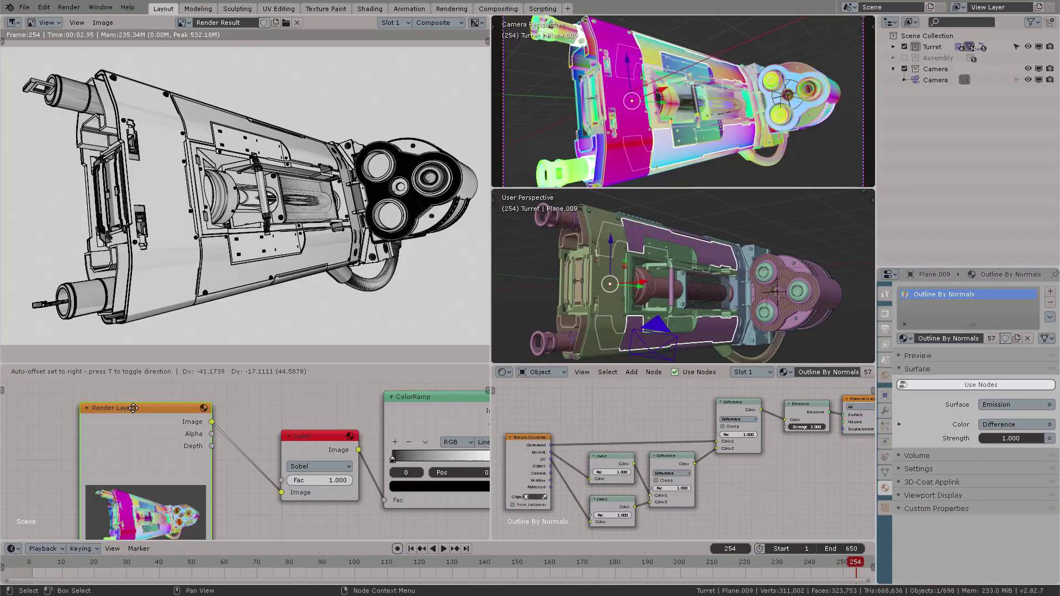
pyautogui.moveTo(133, 408); pyautogui.dragTo(133, 408)
pyautogui.click(12, 371)
pyautogui.click(52, 467)
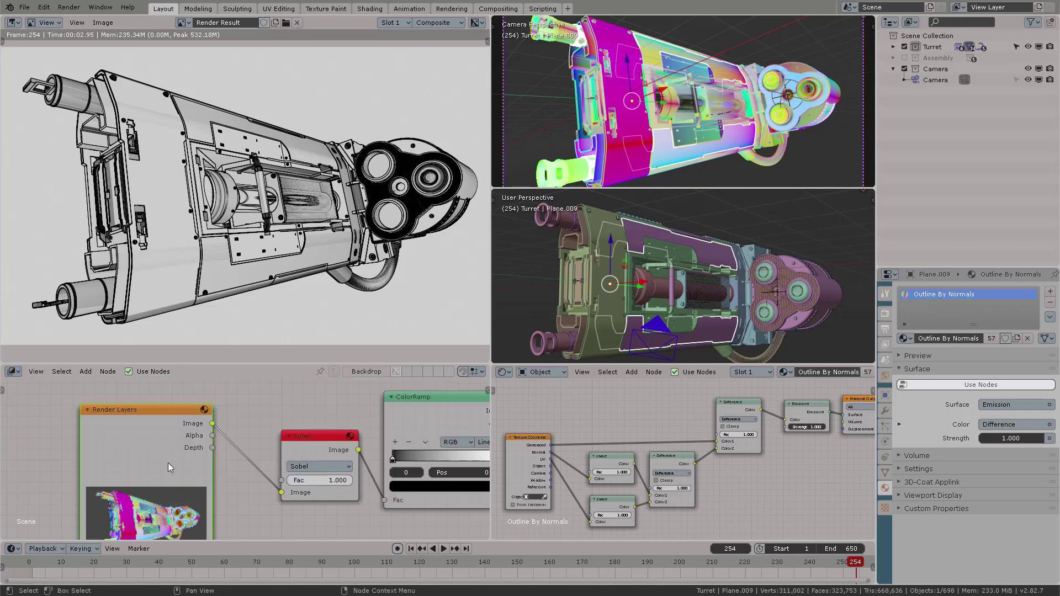
# Rename the view layer to Weapon and select it in the Render Layers node
pyautogui.click(999, 8)
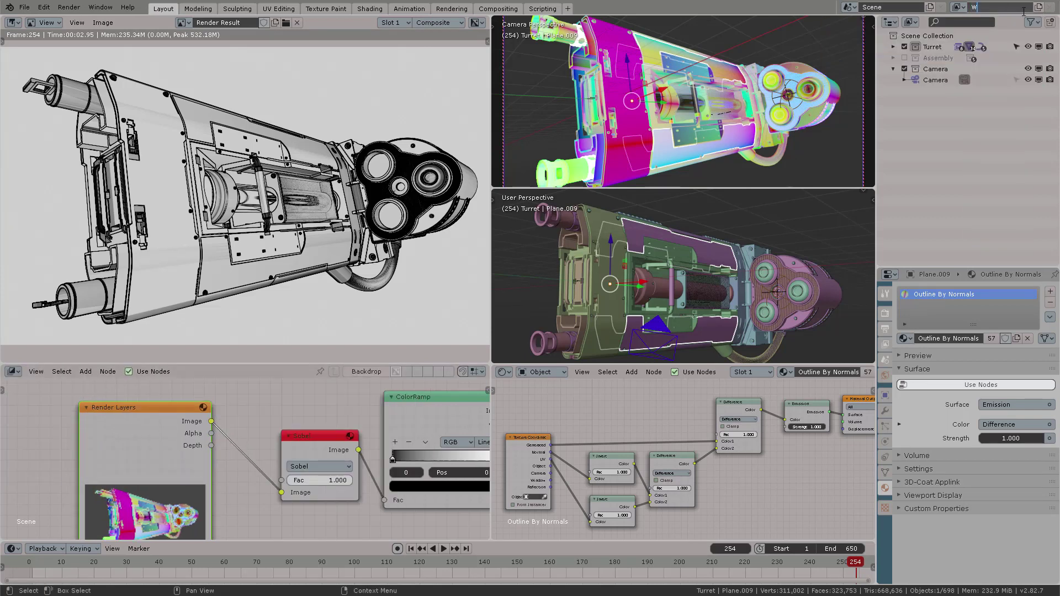
pyautogui.write('Weapon')
pyautogui.press('Return')
pyautogui.moveTo(258, 482); pyautogui.dragTo(269, 442, button='middle')
pyautogui.click(115, 492)
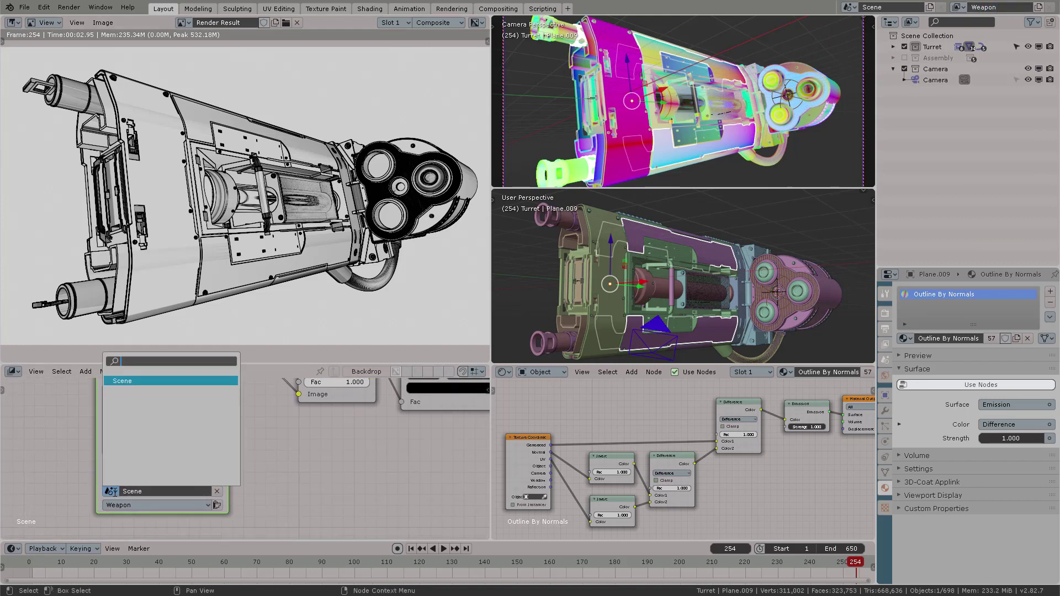
pyautogui.click(198, 505)
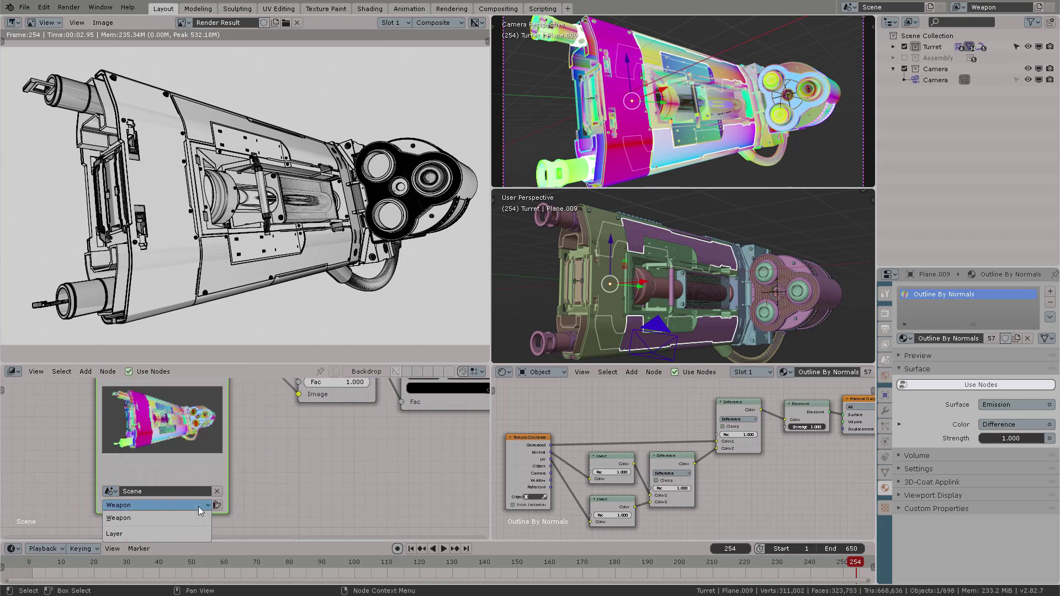
pyautogui.click(133, 521)
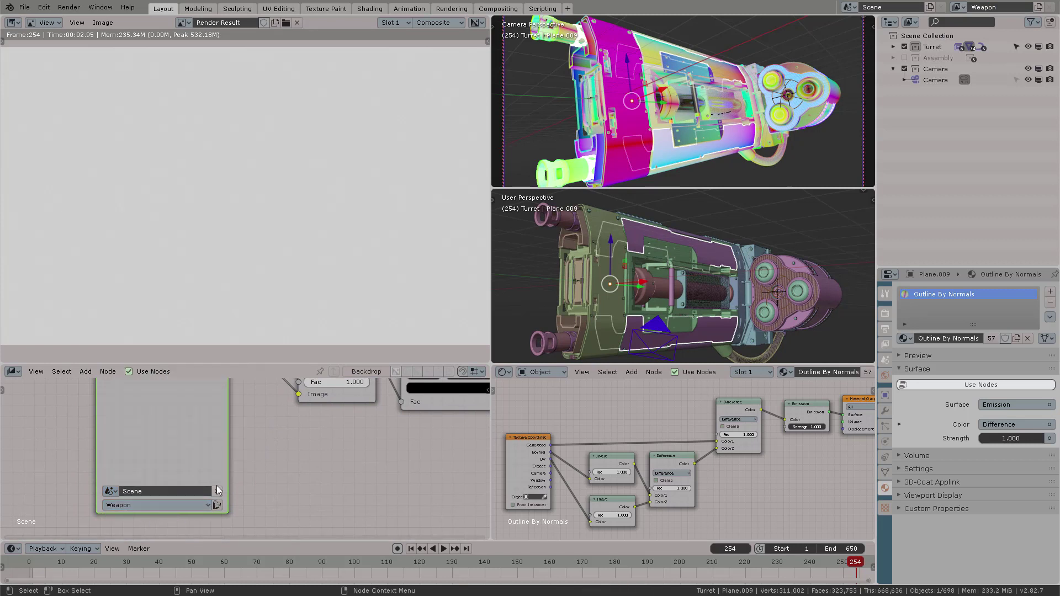
pyautogui.moveTo(248, 472); pyautogui.dragTo(280, 470, button='middle')
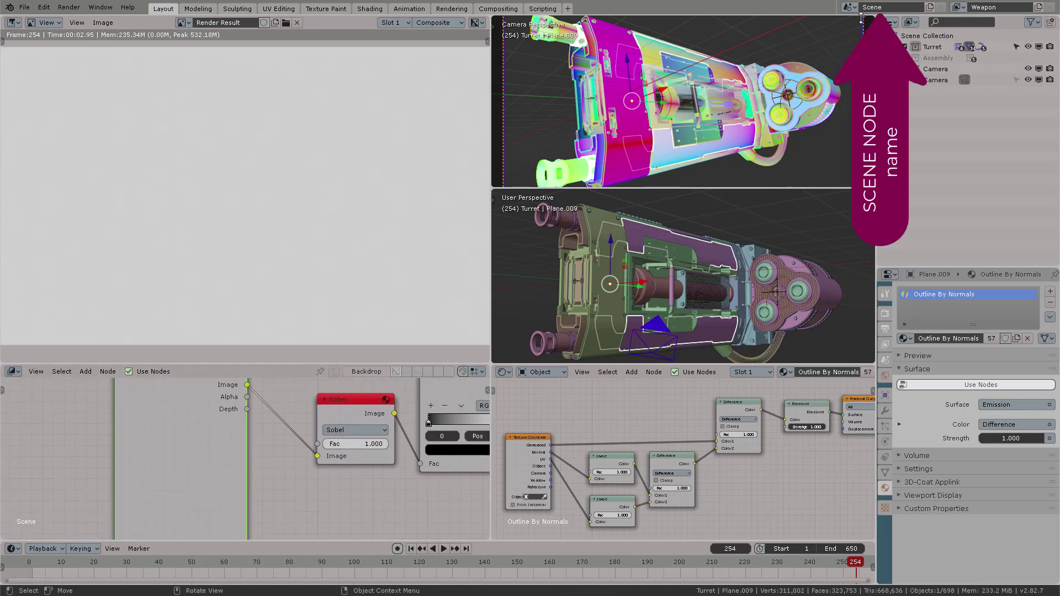
# Rename the scene to Outlines and set the Render Layers node to scene Outlines, layer Weapon
pyautogui.click(887, 8)
pyautogui.write('Outlines')
pyautogui.press('Return')
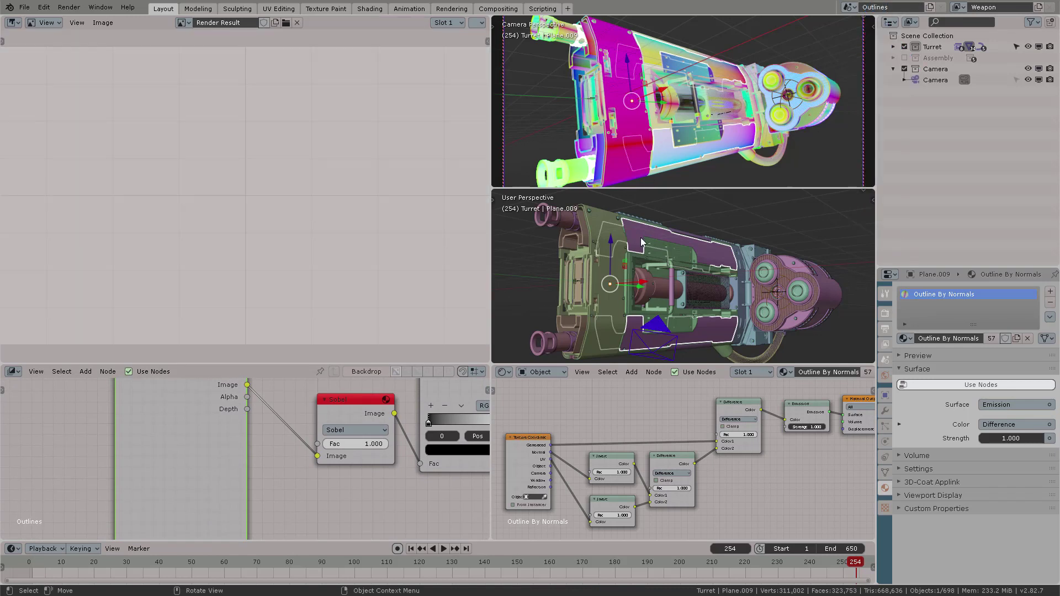
pyautogui.moveTo(276, 420); pyautogui.dragTo(304, 479, button='middle')
pyautogui.moveTo(227, 432)
pyautogui.mouseDown()
pyautogui.moveTo(199, 435)
pyautogui.moveTo(219, 421)
pyautogui.mouseUp()
pyautogui.click(143, 418)
pyautogui.click(145, 418)
pyautogui.moveTo(295, 536); pyautogui.dragTo(301, 423, button='middle')
pyautogui.click(156, 484)
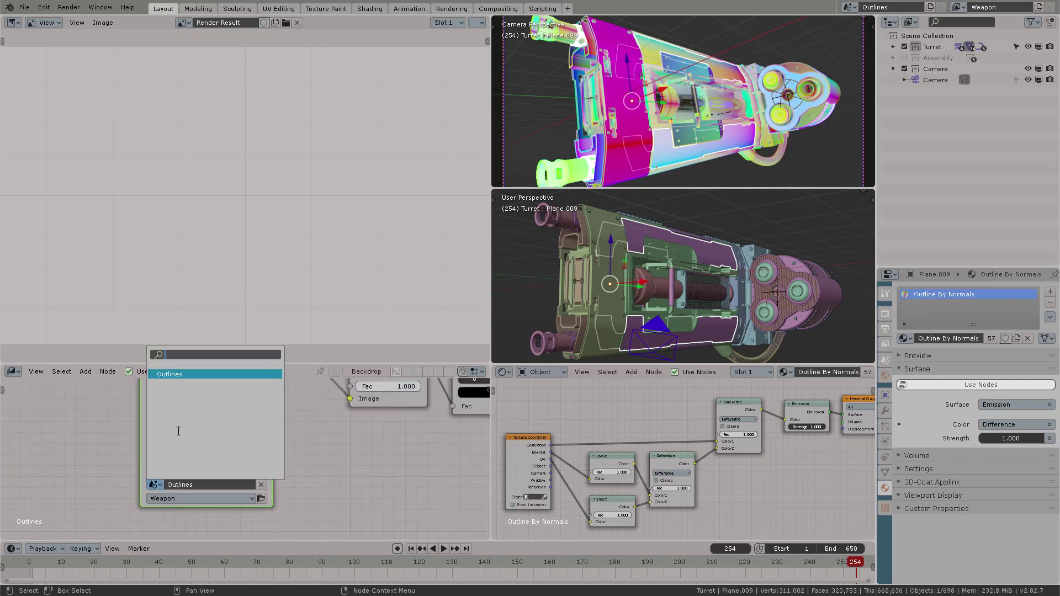
pyautogui.click(194, 374)
pyautogui.moveTo(319, 470); pyautogui.dragTo(321, 472, button='middle')
pyautogui.click(250, 499)
pyautogui.click(171, 512)
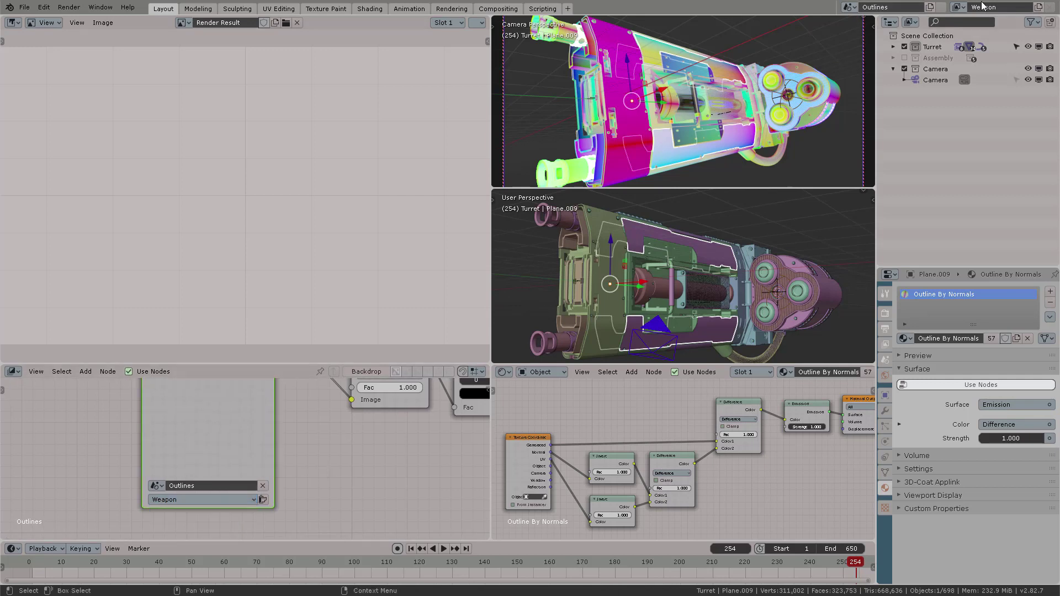
pyautogui.click(958, 8)
pyautogui.click(894, 24)
# Frame the outline node chain and render the current frame with F12
pyautogui.scroll(-3, 367, 465)
pyautogui.moveTo(389, 450); pyautogui.dragTo(268, 496, button='middle')
pyautogui.scroll(-3, 297, 497)
pyautogui.scroll(-1, 311, 499)
pyautogui.press('F12')
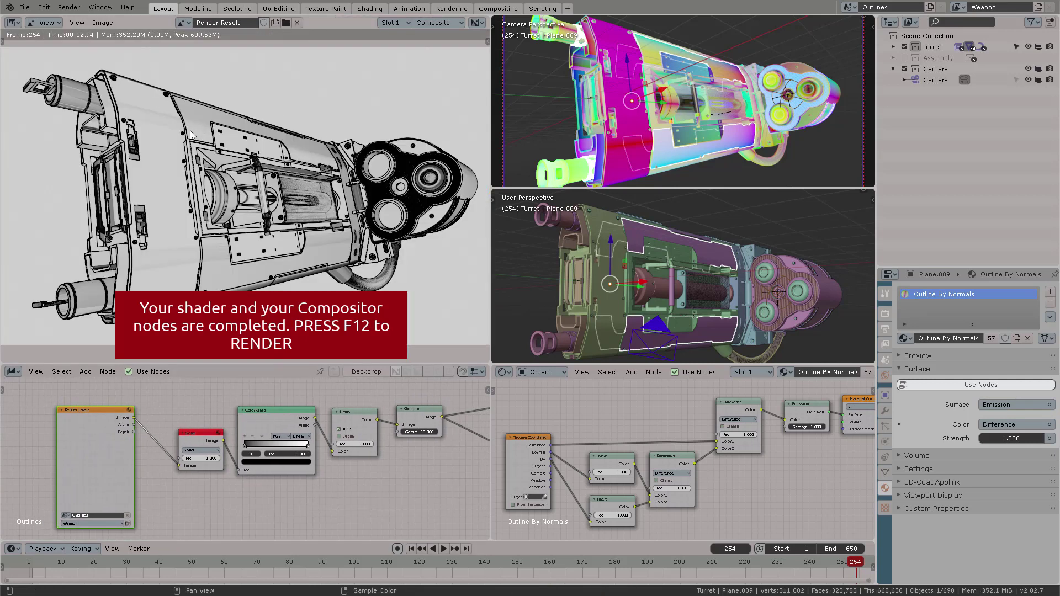
# In Preferences, set Temporary Windows' Render In option to Image Editor
pyautogui.click(43, 7)
pyautogui.click(76, 165)
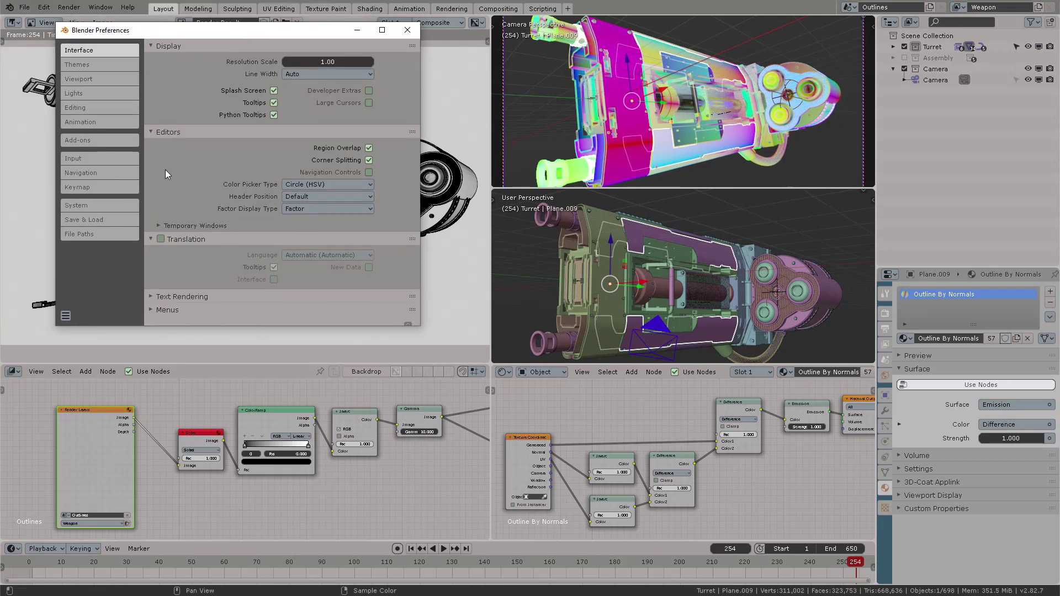
pyautogui.click(158, 226)
pyautogui.click(301, 241)
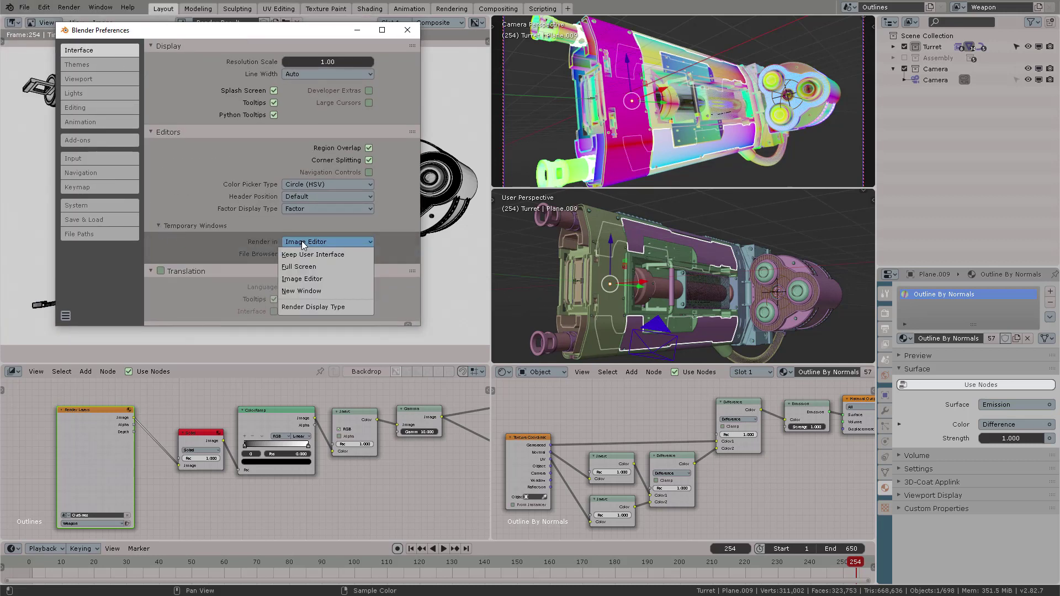
pyautogui.click(302, 279)
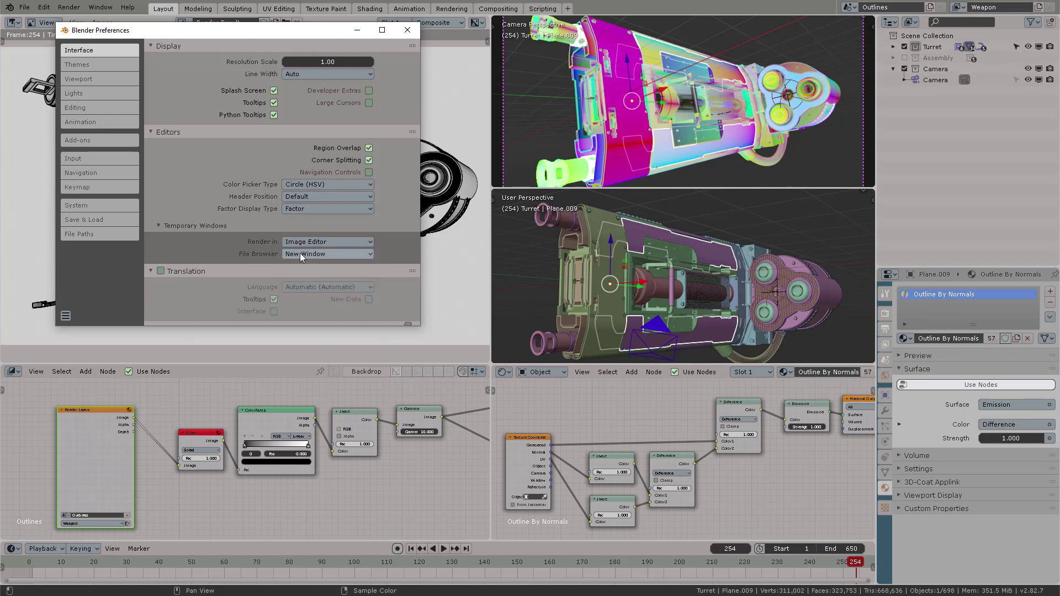
# Close Preferences and view the turret in see-through X-ray wireframe shading
pyautogui.click(407, 30)
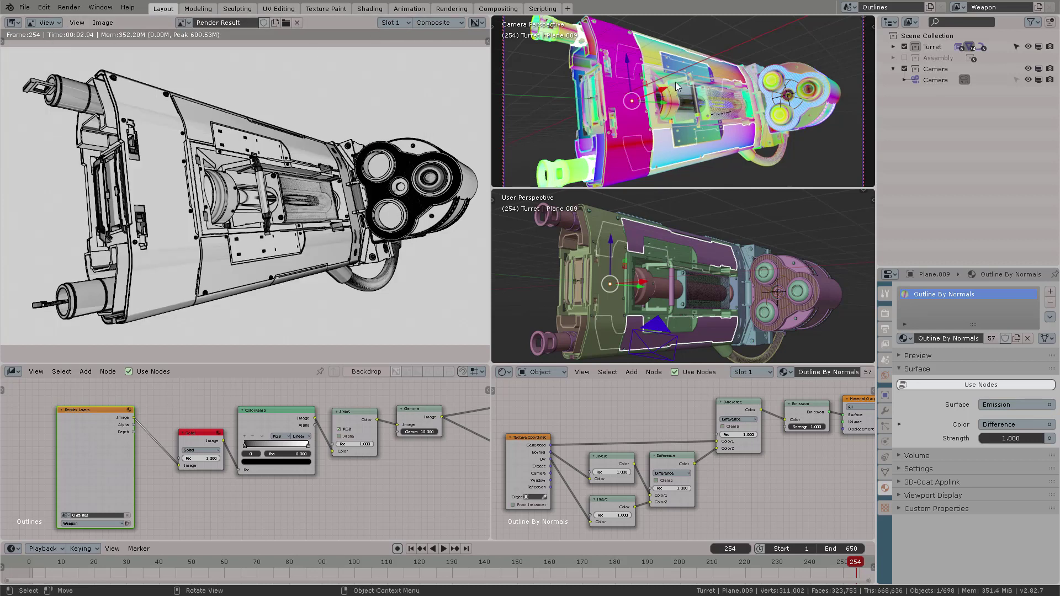
pyautogui.moveTo(741, 249); pyautogui.dragTo(795, 226, button='middle')
pyautogui.hotkey('alt', 'z')
pyautogui.hotkey('alt', 'z')
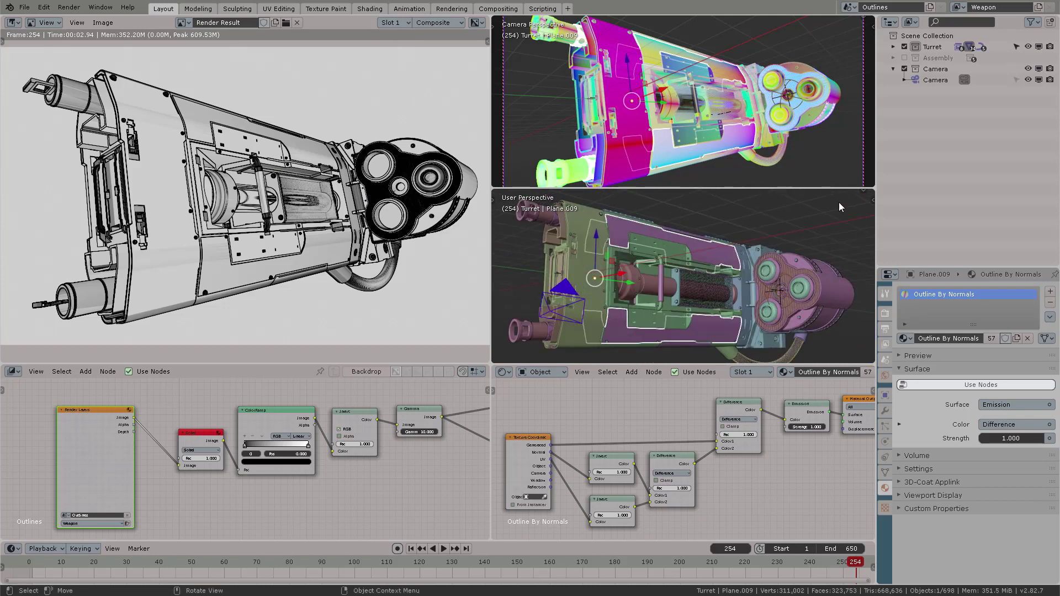
pyautogui.moveTo(860, 192); pyautogui.dragTo(814, 213)
pyautogui.click(823, 210)
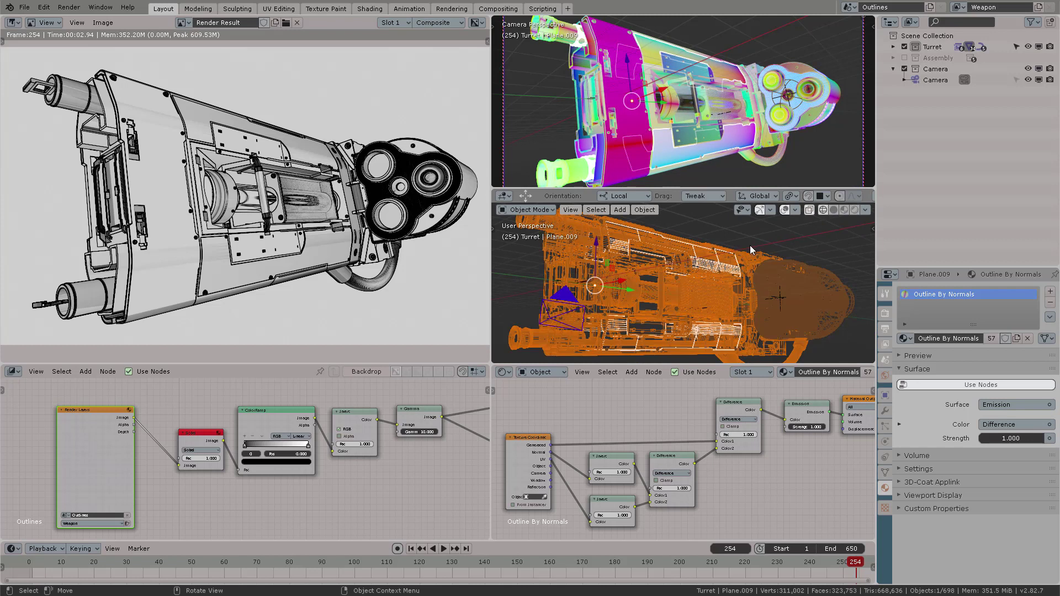
pyautogui.hotkey('alt', 's')
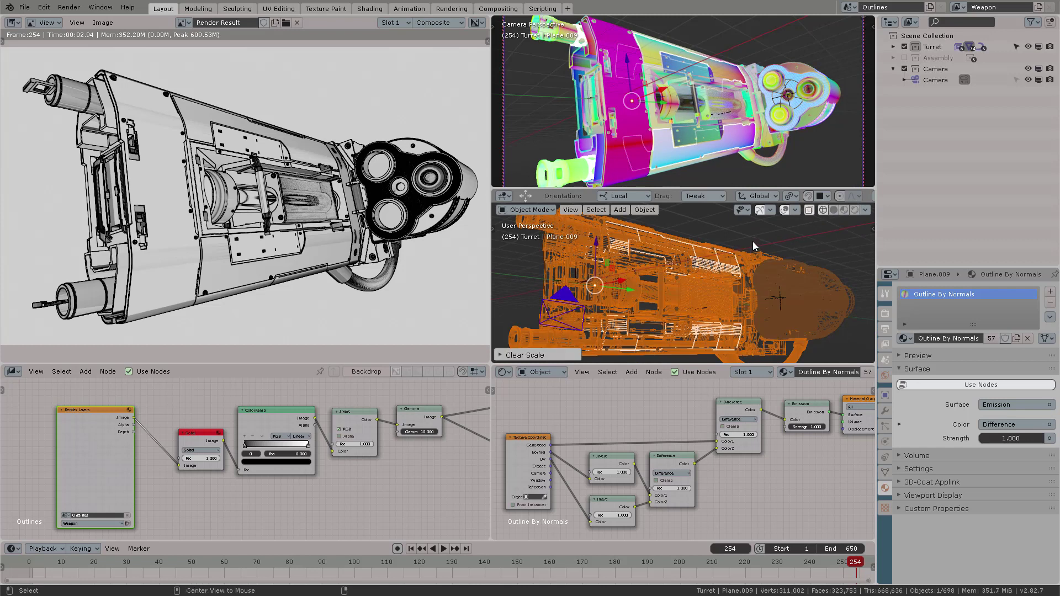
pyautogui.hotkey('alt', 'z')
pyautogui.hotkey('alt', 'z')
pyautogui.click(779, 244)
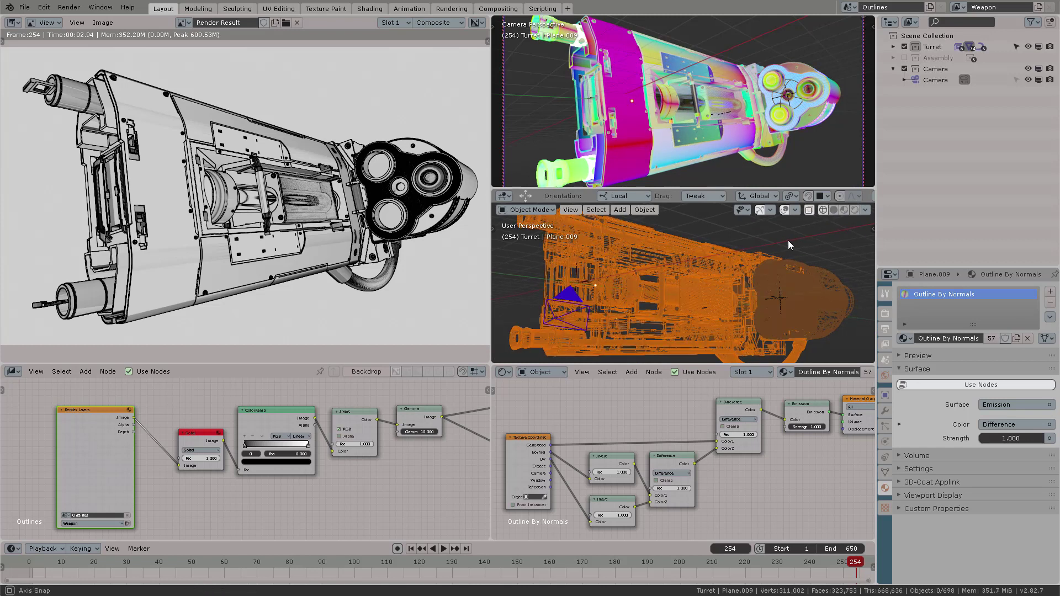
# Maximize the viewport to inspect the turret from the side, then restore it in Solid shading
pyautogui.hotkey('ctrl', 'space')
pyautogui.moveTo(677, 275)
pyautogui.mouseDown(button='middle')
pyautogui.moveTo(691, 277)
pyautogui.moveTo(639, 298)
pyautogui.moveTo(541, 298)
pyautogui.moveTo(664, 281)
pyautogui.mouseUp(button='middle')
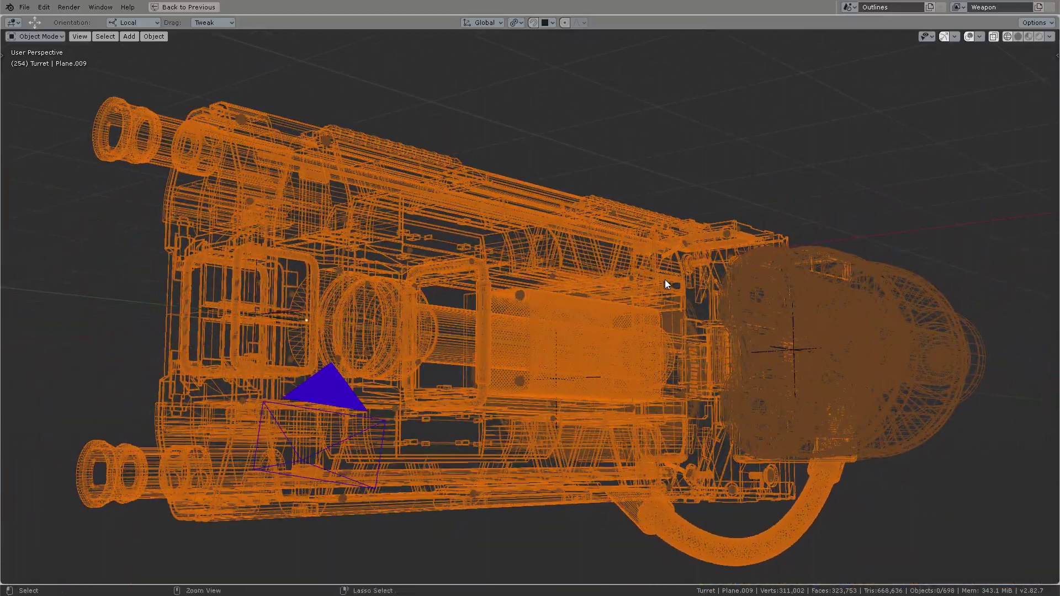
pyautogui.hotkey('ctrl', 'space')
pyautogui.click(832, 210)
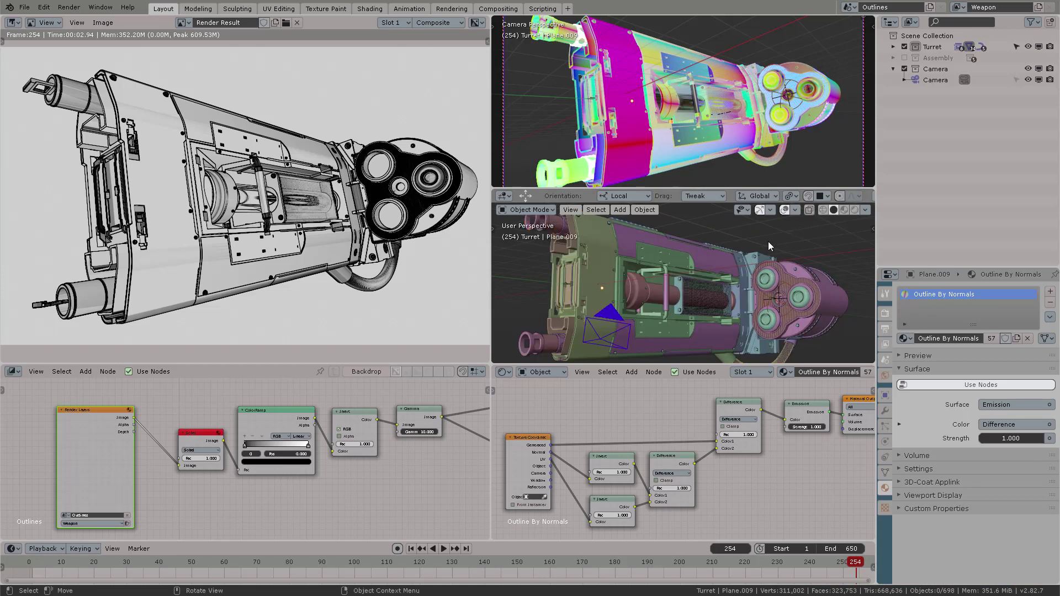
pyautogui.scroll(5, 398, 194)
# Apply the 4K UHDTV 2160p preset (3840×2160) in Output Properties and render the frame
pyautogui.click(886, 329)
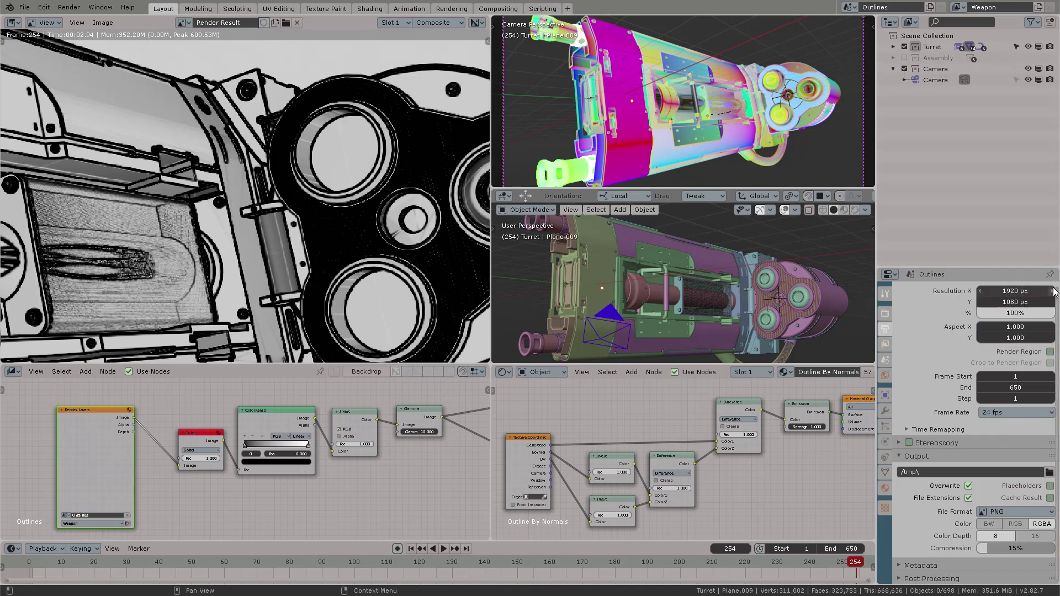
pyautogui.scroll(1, 1045, 292)
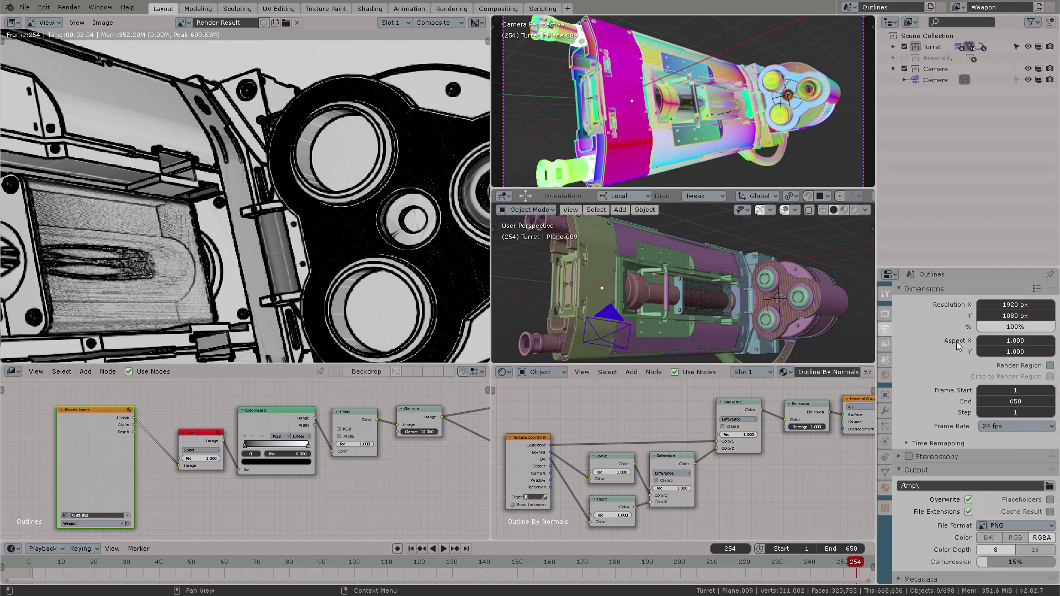
pyautogui.click(1036, 289)
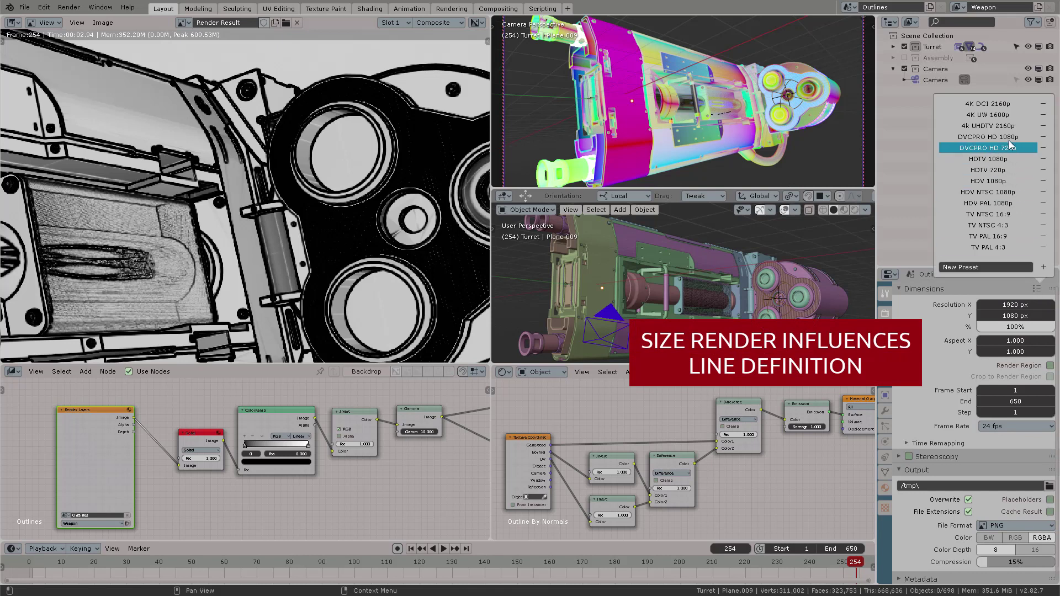
pyautogui.click(995, 130)
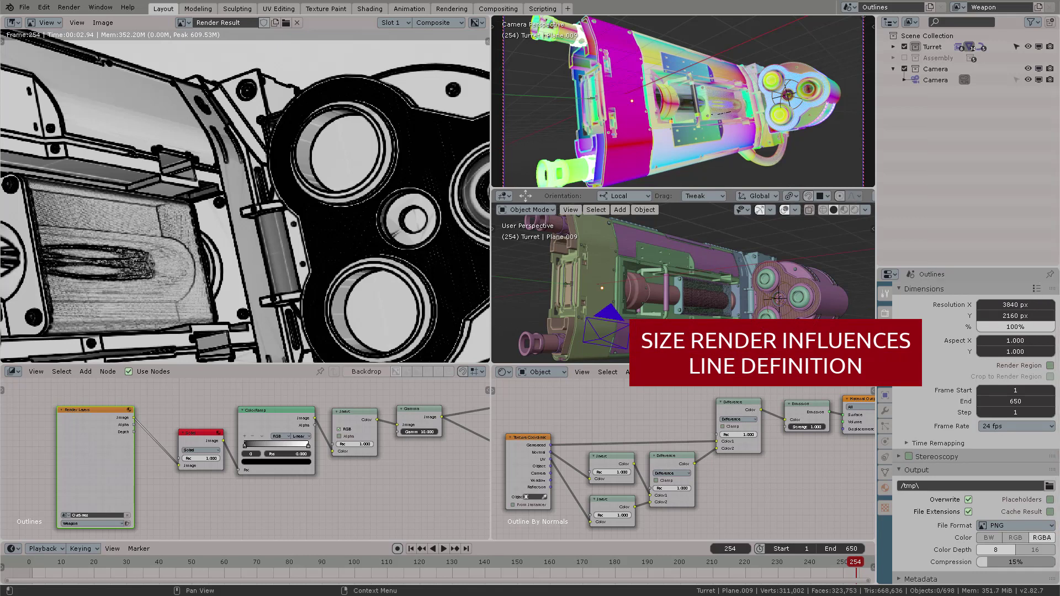
pyautogui.press('F12')
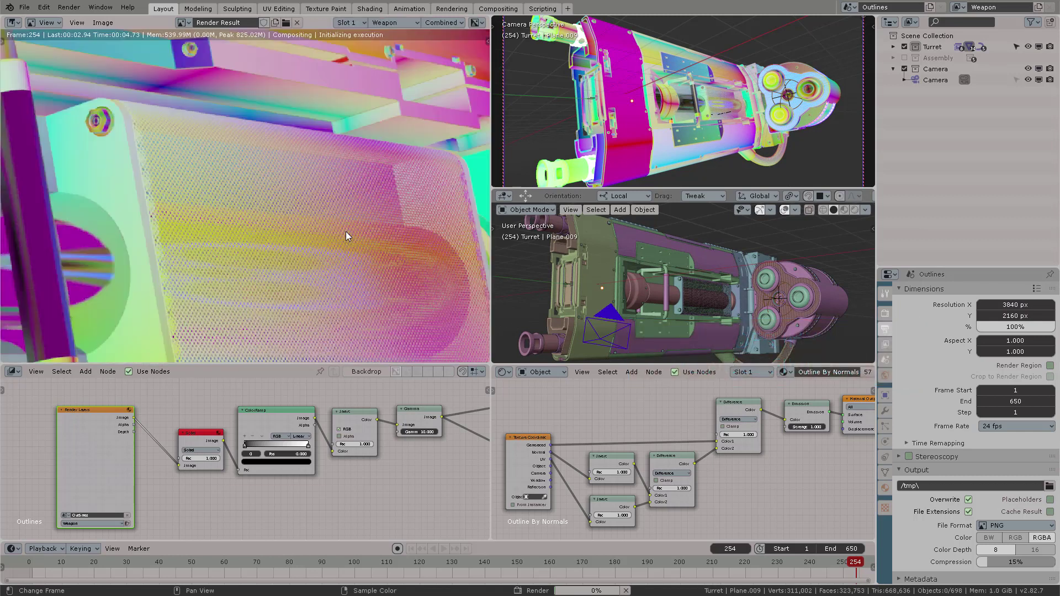
# Pan and zoom the 4K render to inspect the turret's barrel cluster and overall outlines
pyautogui.scroll(-3, 280, 201)
pyautogui.moveTo(346, 224); pyautogui.dragTo(83, 261, button='middle')
pyautogui.scroll(1, 300, 242)
pyautogui.scroll(-2, 299, 242)
pyautogui.moveTo(299, 241); pyautogui.dragTo(345, 240, button='middle')
pyautogui.scroll(-3, 331, 239)
pyautogui.moveTo(237, 237); pyautogui.dragTo(395, 215, button='middle')
pyautogui.scroll(1, 256, 391)
pyautogui.scroll(2, 256, 389)
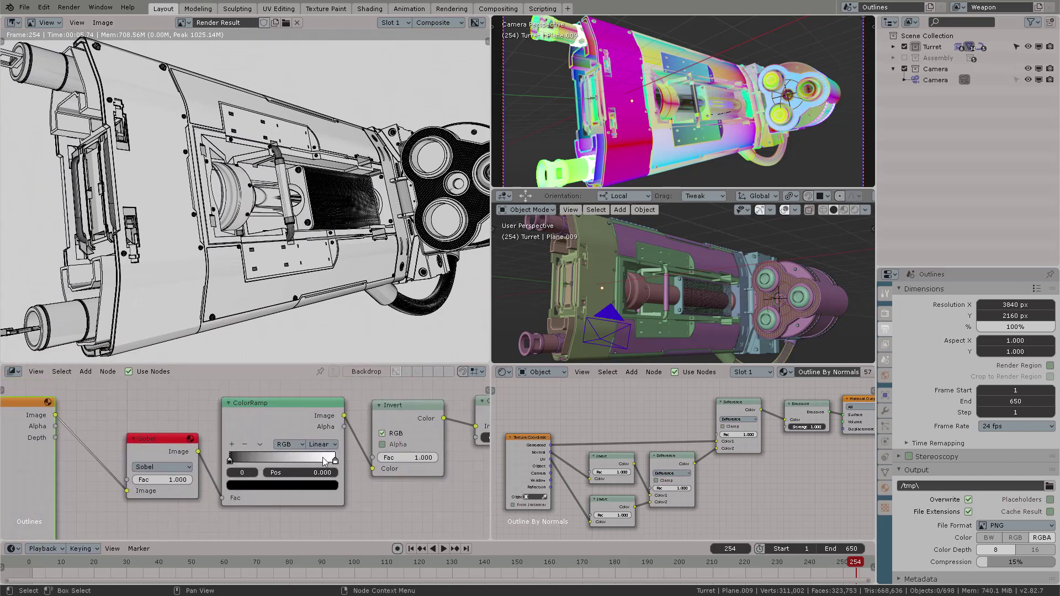
# Move the ColorRamp white stop inward and push the black stop right to 0.564 to thin lines
pyautogui.moveTo(334, 460)
pyautogui.mouseDown()
pyautogui.moveTo(273, 460)
pyautogui.moveTo(342, 465)
pyautogui.mouseUp()
pyautogui.moveTo(406, 422); pyautogui.dragTo(399, 429)
pyautogui.moveTo(232, 461); pyautogui.dragTo(300, 464)
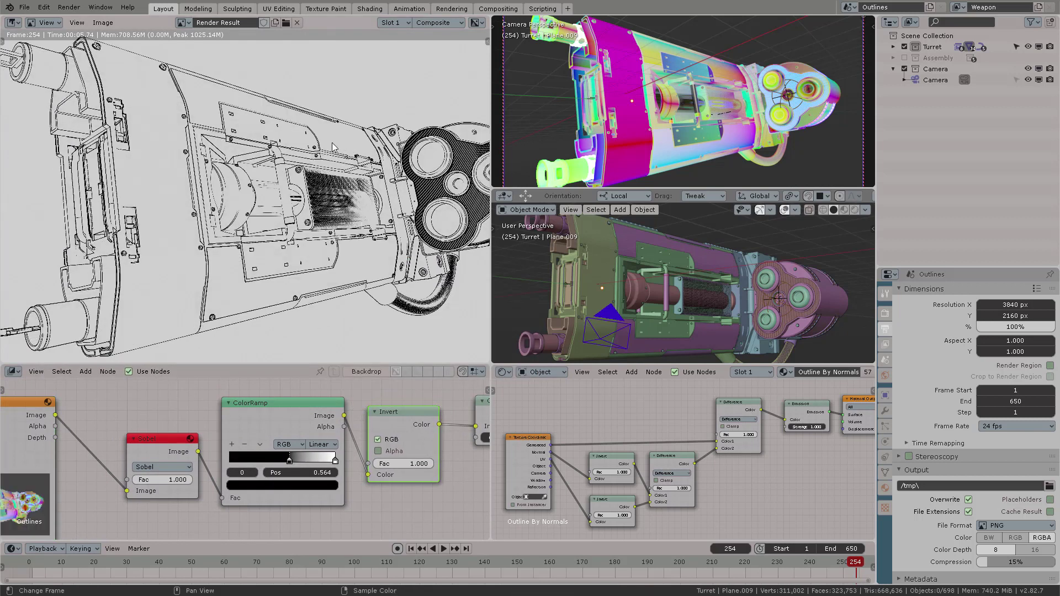
pyautogui.scroll(5, 315, 221)
pyautogui.moveTo(644, 273); pyautogui.dragTo(616, 276, button='middle')
pyautogui.scroll(6, 733, 315)
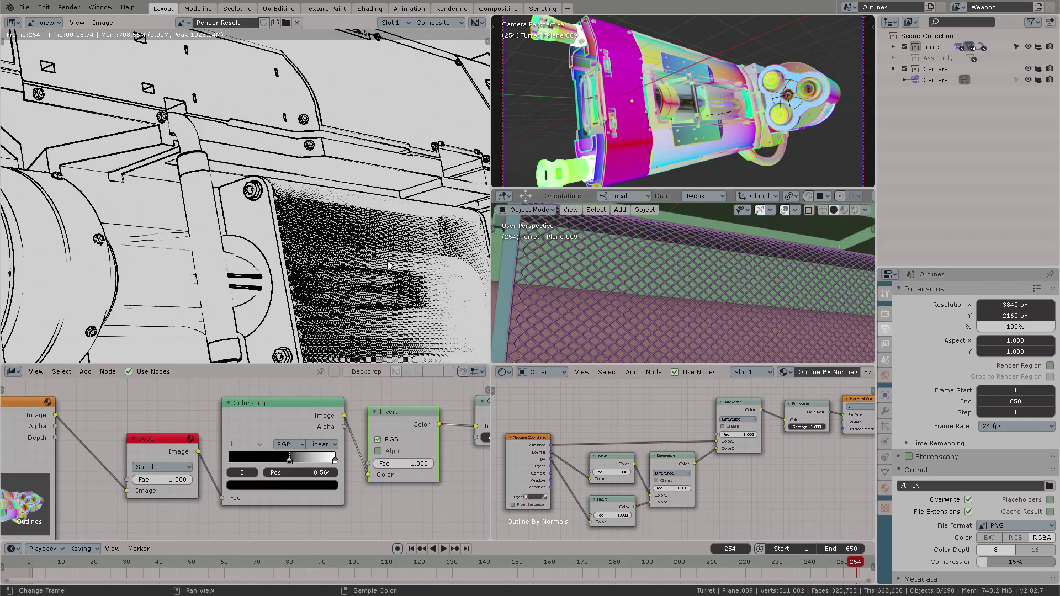
# Pull the black stop back to 0.264, set the white stop to 0.623, then black to 0.000
pyautogui.scroll(-6, 363, 266)
pyautogui.scroll(-4, 644, 291)
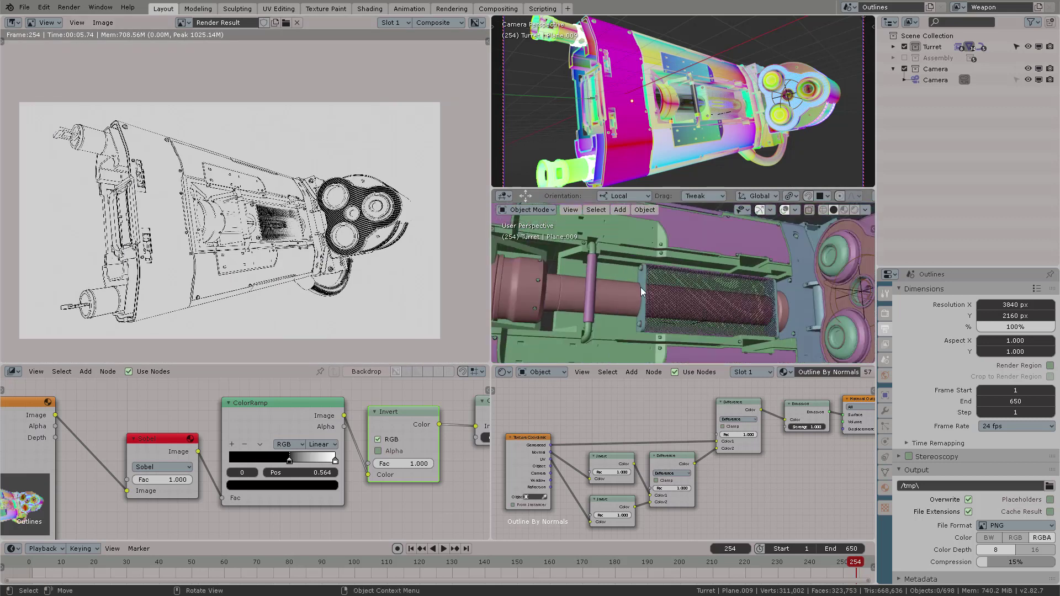
pyautogui.scroll(-3, 643, 290)
pyautogui.scroll(2, 292, 331)
pyautogui.moveTo(289, 459); pyautogui.dragTo(257, 460)
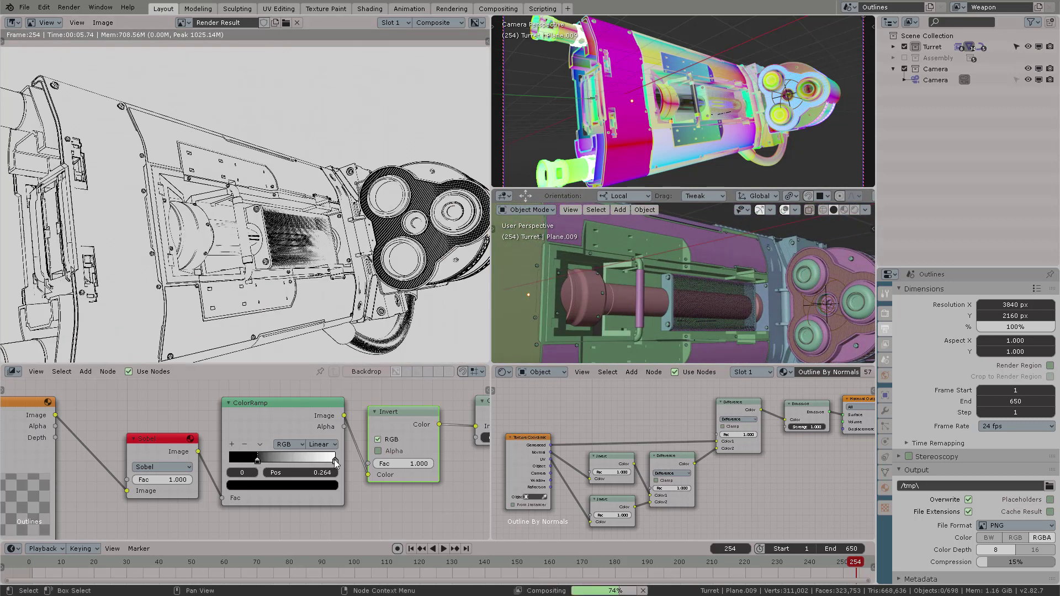
pyautogui.moveTo(324, 464); pyautogui.dragTo(295, 461)
pyautogui.scroll(3, 200, 191)
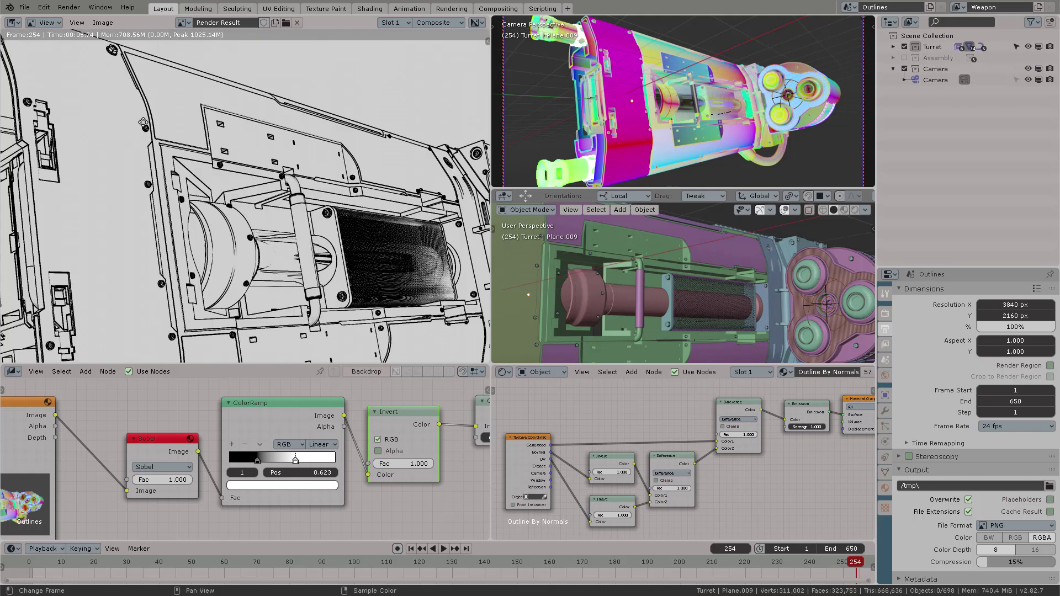
pyautogui.scroll(-4, 199, 192)
pyautogui.moveTo(257, 459); pyautogui.dragTo(216, 447)
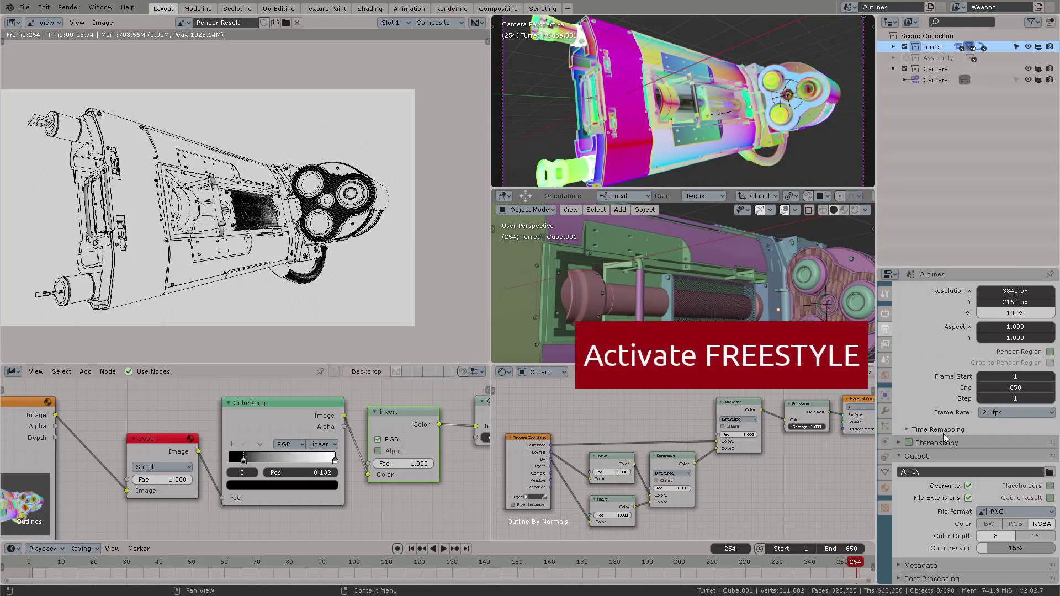
# Enable Freestyle line rendering in Render Properties and show its line thickness settings
pyautogui.scroll(1, 944, 437)
pyautogui.click(885, 313)
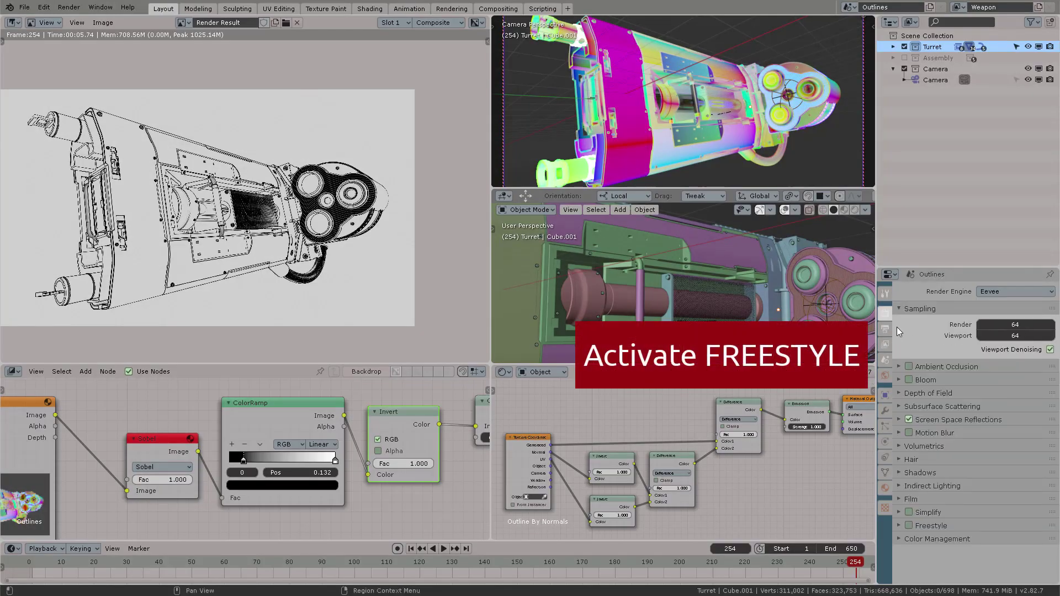
pyautogui.click(909, 526)
pyautogui.click(899, 525)
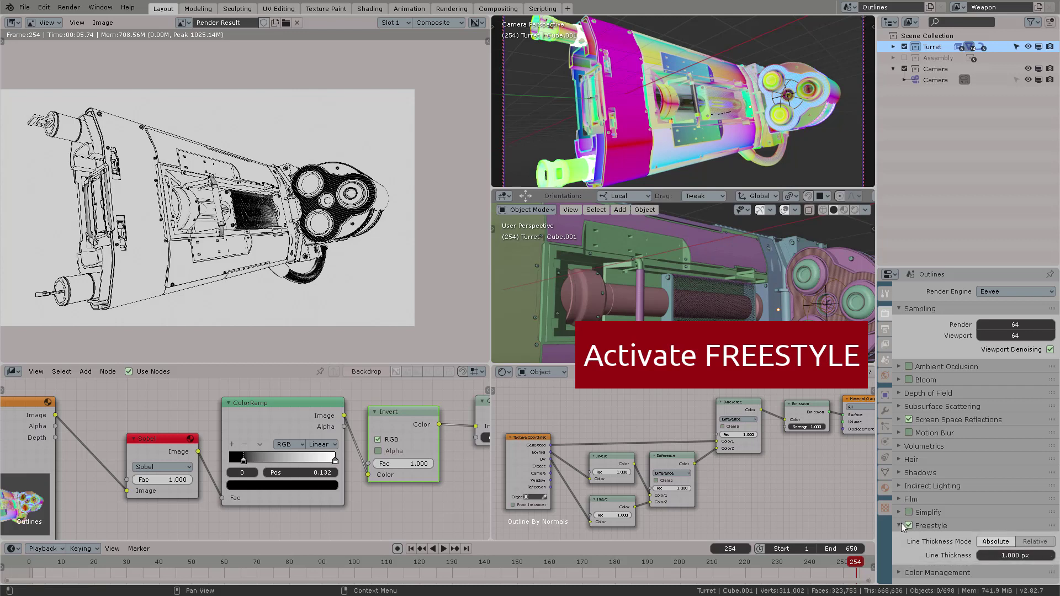
# In View Layer Freestyle settings, enable Culling and rename the line set to 'Lines distance bold'
pyautogui.click(886, 357)
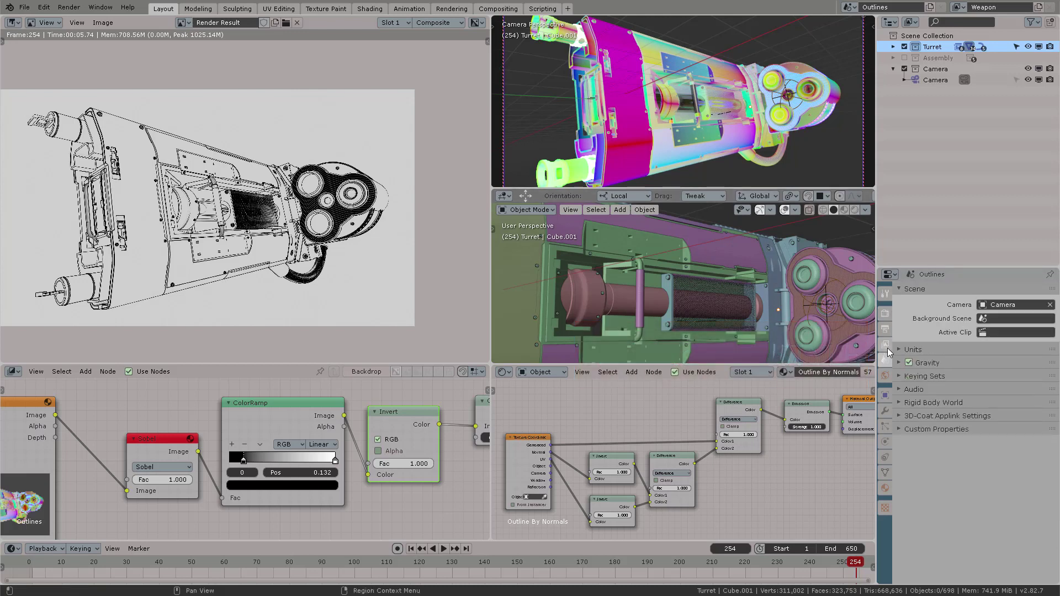
pyautogui.click(886, 345)
pyautogui.scroll(-6, 982, 386)
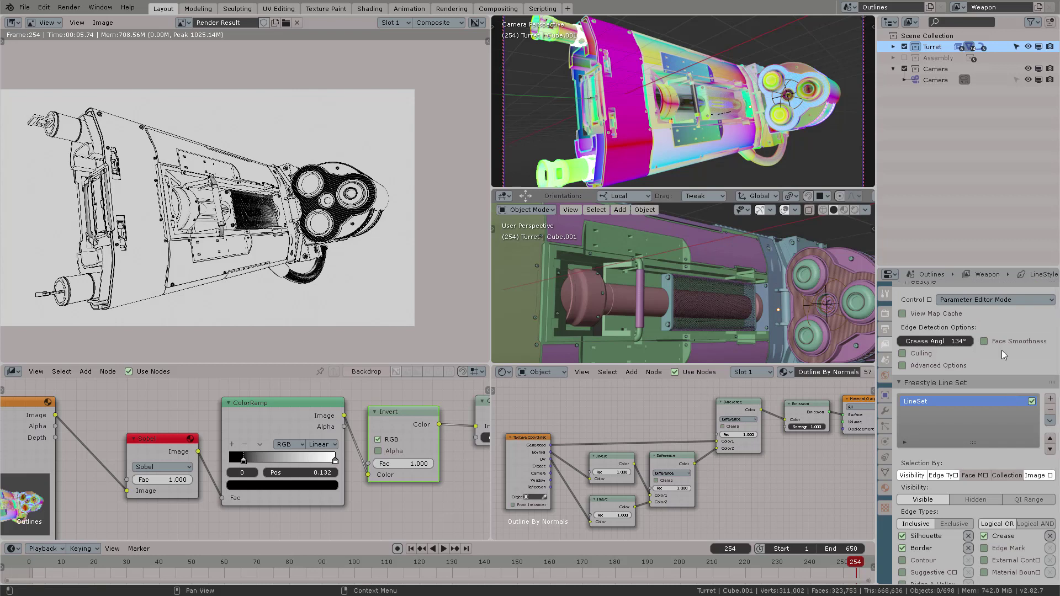
pyautogui.click(904, 354)
pyautogui.doubleClick(937, 402)
pyautogui.write('Lines distance bold')
pyautogui.press('Return')
pyautogui.scroll(-1, 953, 442)
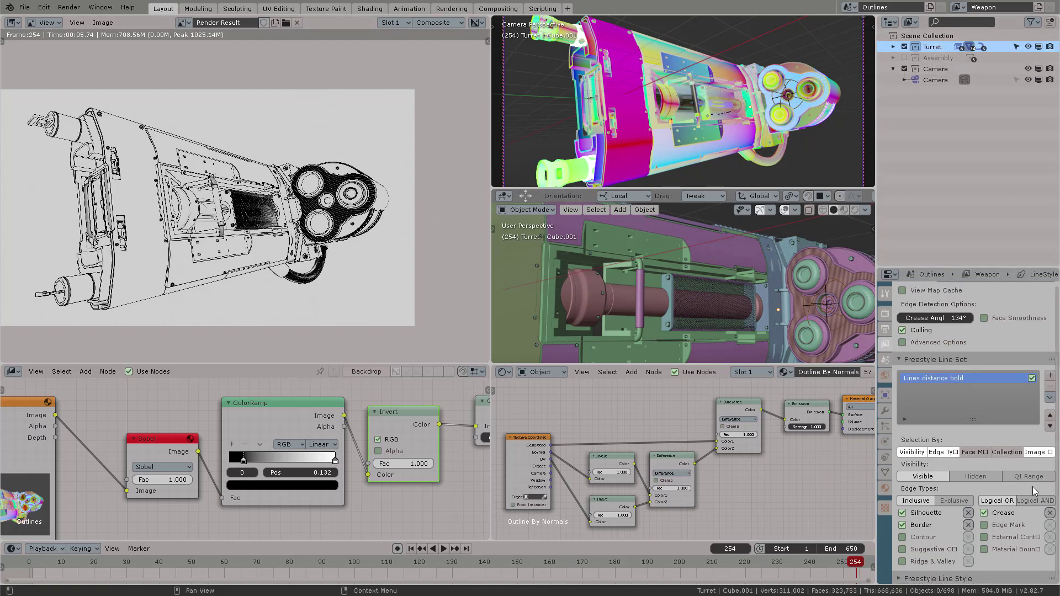
# Add a Crease Angle thickness modifier to the Freestyle line style and widen the Properties area
pyautogui.scroll(-2, 920, 559)
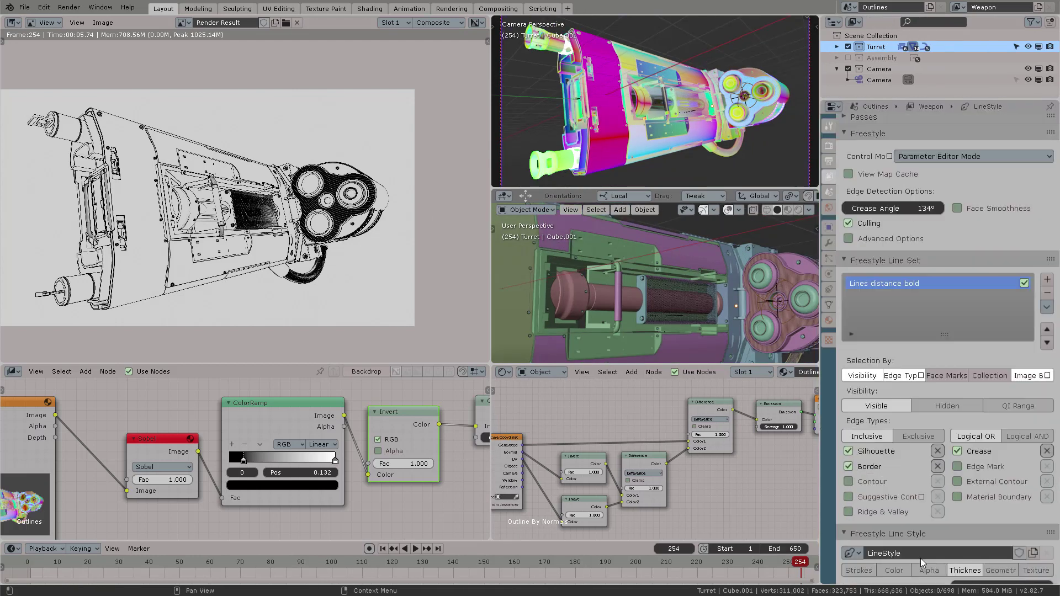
pyautogui.scroll(-3, 920, 559)
pyautogui.moveTo(1048, 455)
pyautogui.mouseDown()
pyautogui.moveTo(1030, 478)
pyautogui.moveTo(1042, 463)
pyautogui.mouseUp()
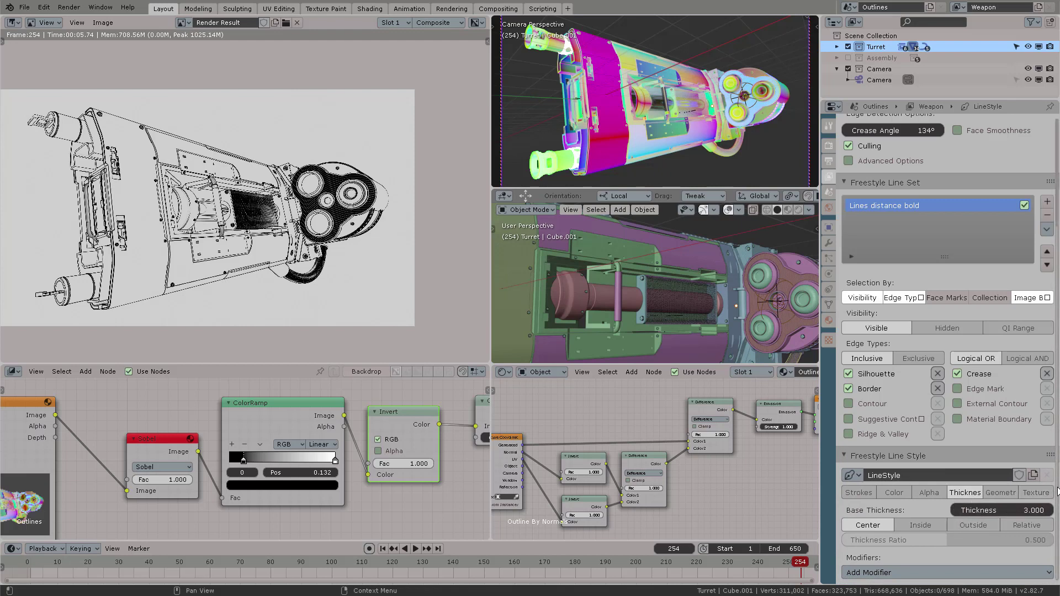
pyautogui.click(913, 574)
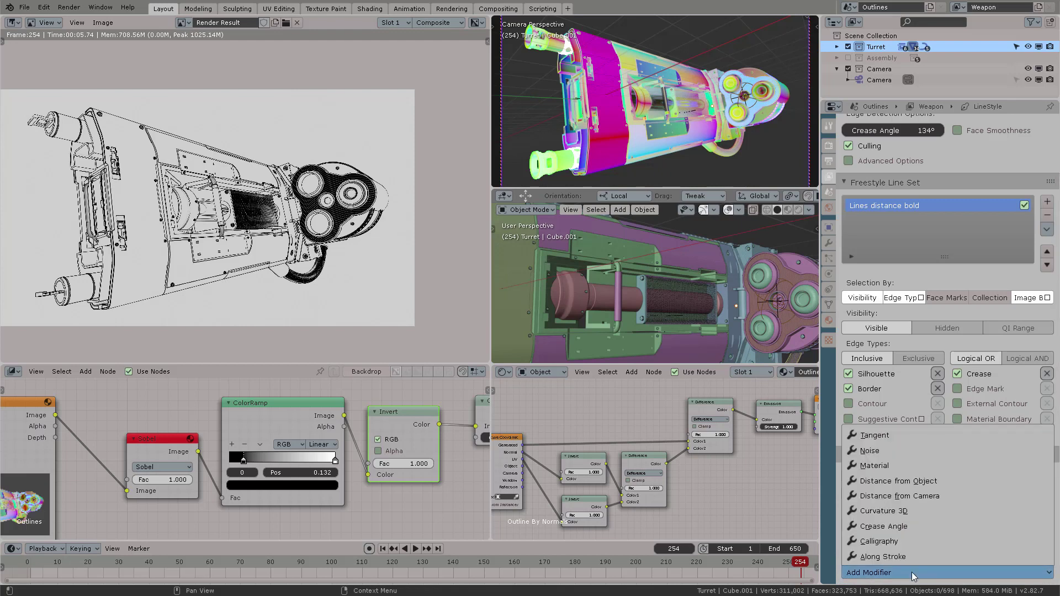
pyautogui.click(915, 528)
pyautogui.scroll(-5, 933, 508)
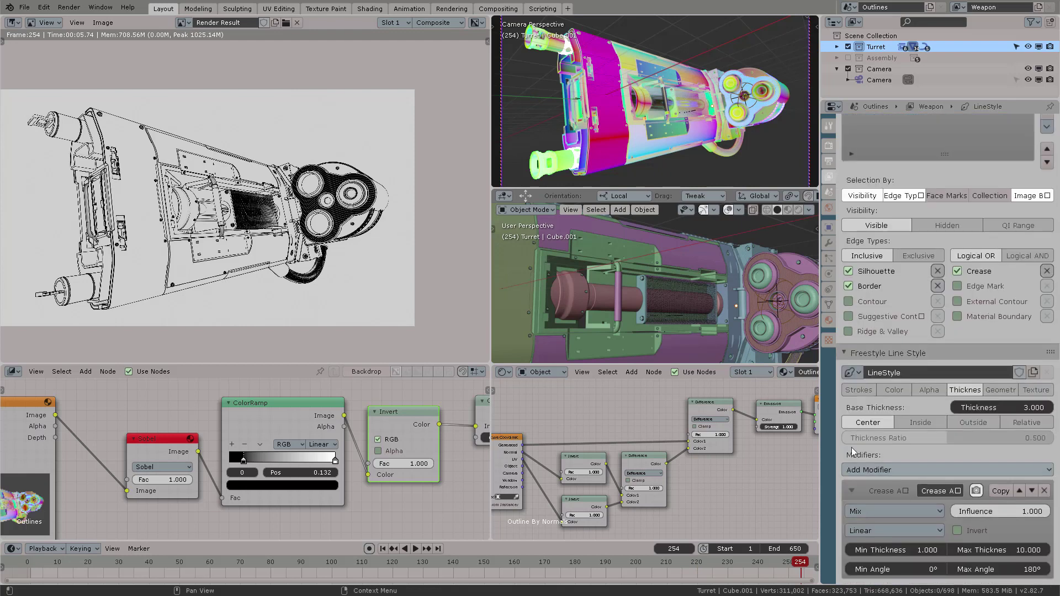
pyautogui.moveTo(819, 424); pyautogui.dragTo(759, 425)
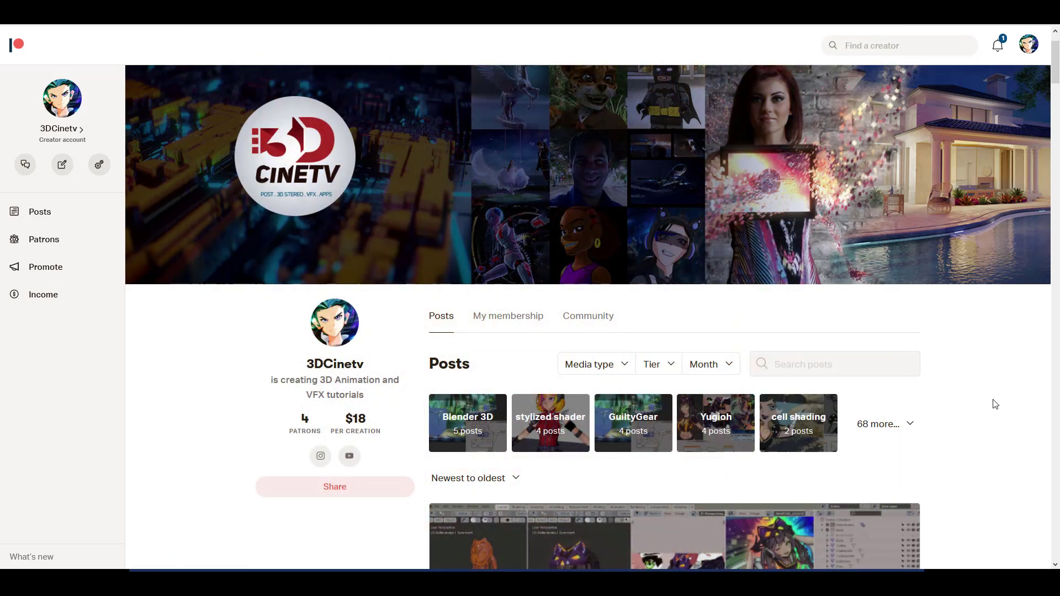
# Scroll the posts feed down to the '(YuGiOh!) IP Masquerena in your Phone!' video post
pyautogui.scroll(-4, 995, 404)
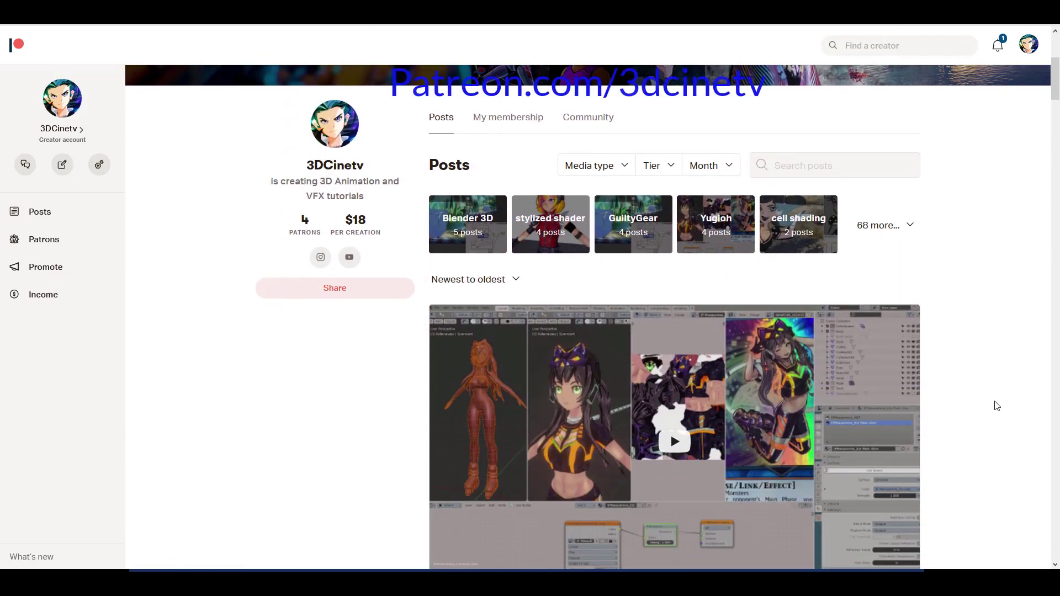
pyautogui.scroll(-1, 996, 406)
pyautogui.scroll(-2, 997, 408)
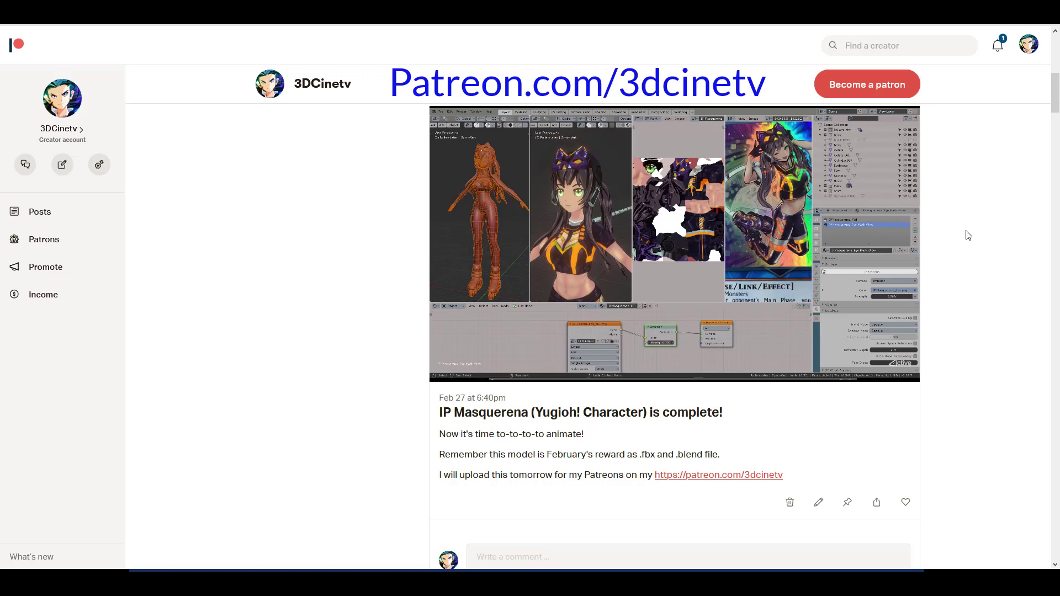
pyautogui.scroll(-8, 969, 236)
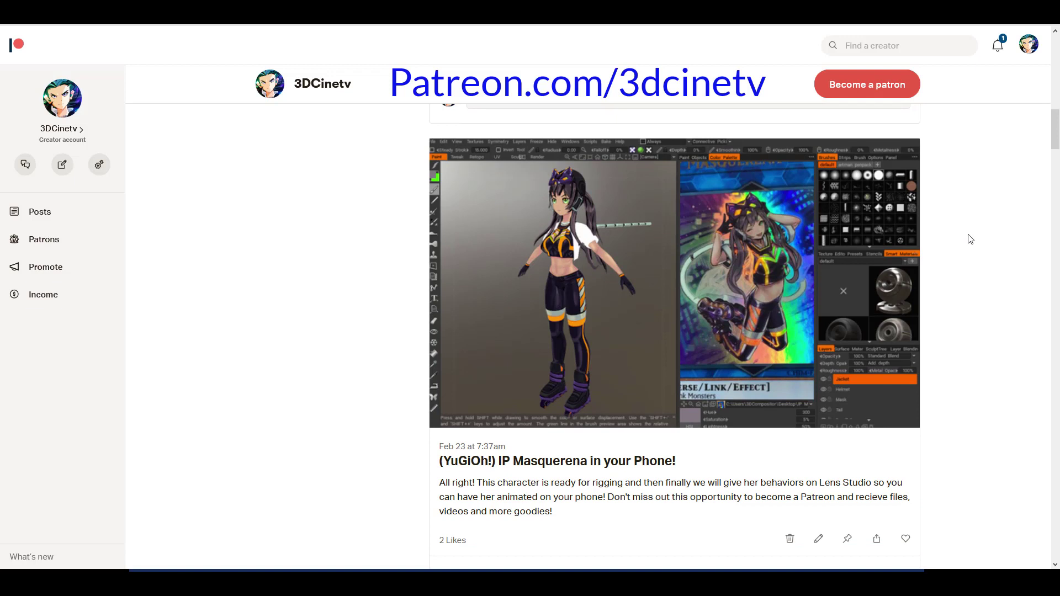
pyautogui.scroll(-6, 970, 238)
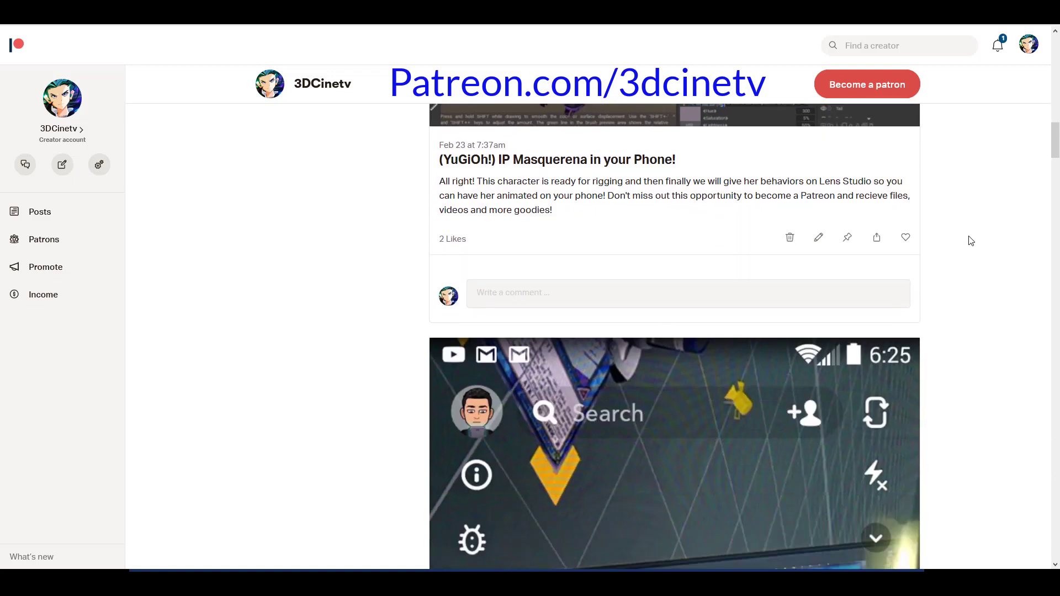
pyautogui.scroll(-6, 971, 240)
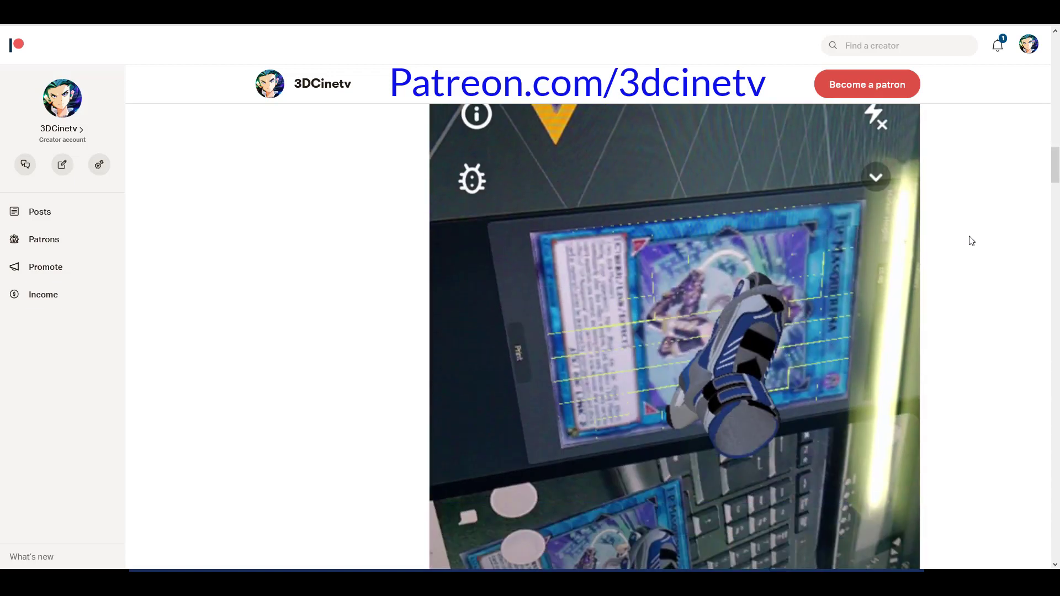
pyautogui.scroll(-3, 971, 240)
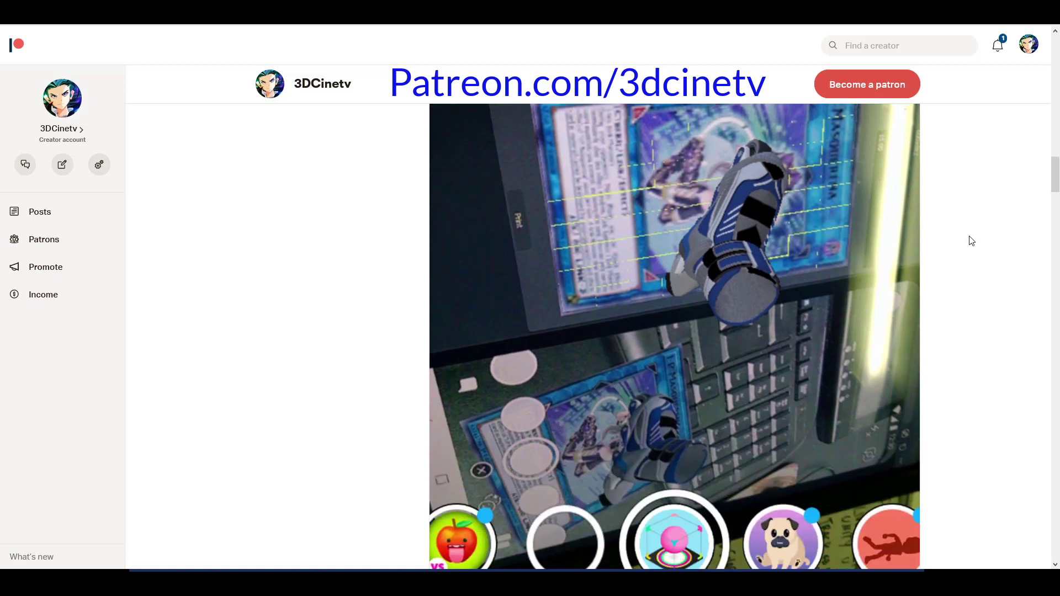
pyautogui.scroll(-2, 971, 241)
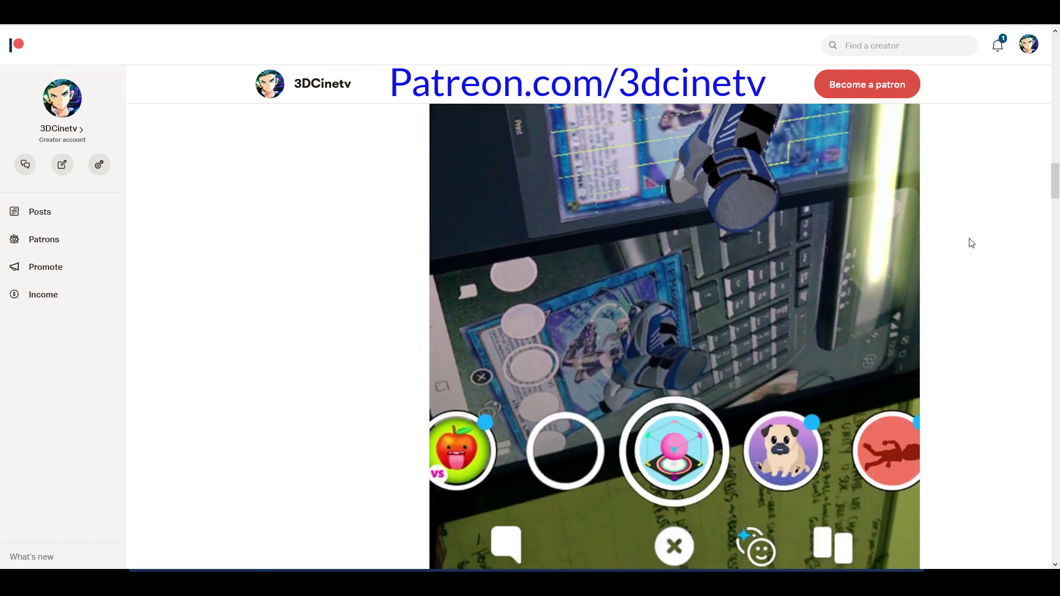